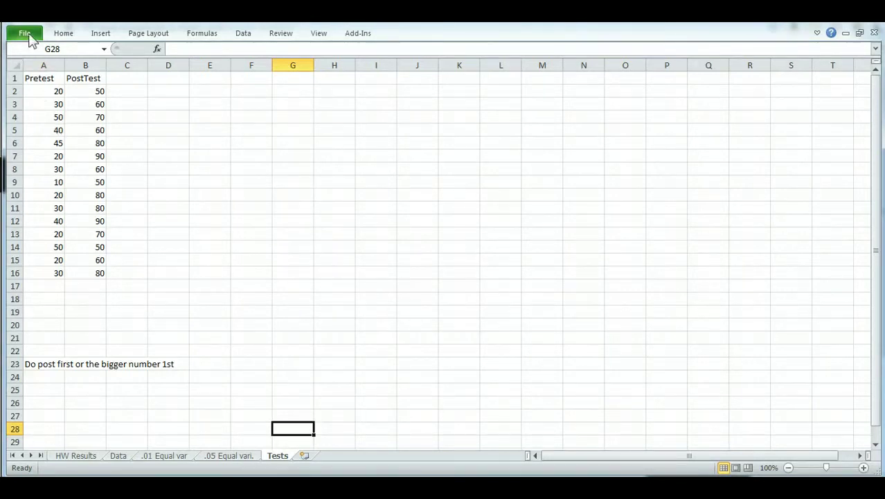
- Turn on the Analysis ToolPak - VBA add-in from Excel Options > Add-Ins
click(25, 33)
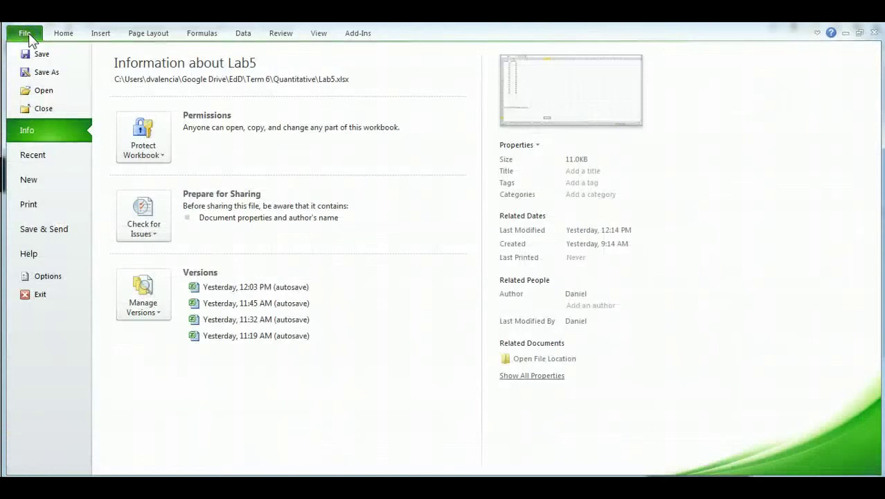
click(47, 276)
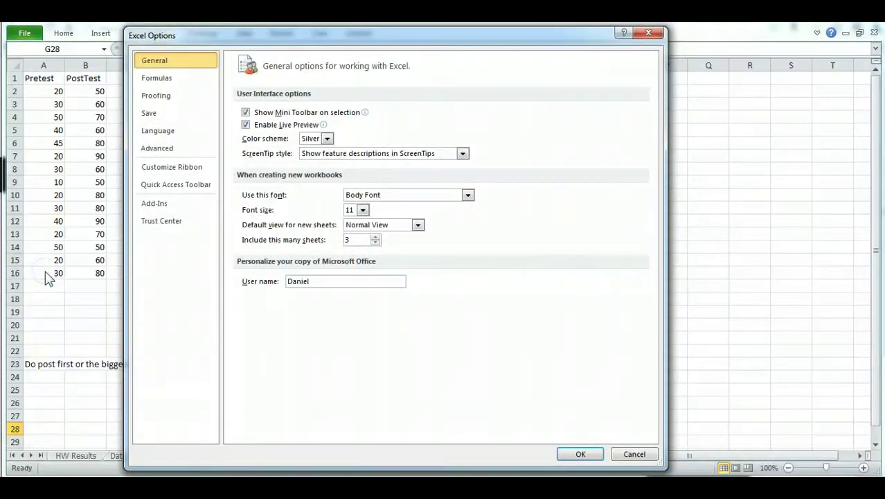
click(175, 209)
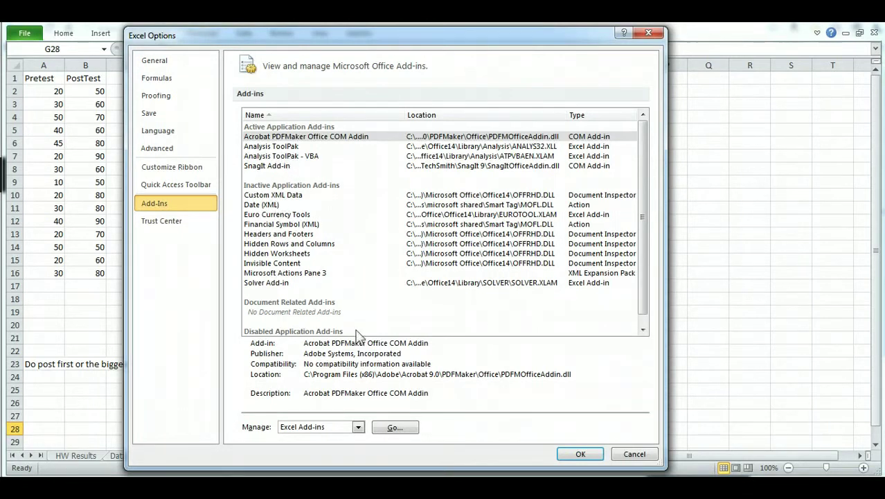
click(393, 427)
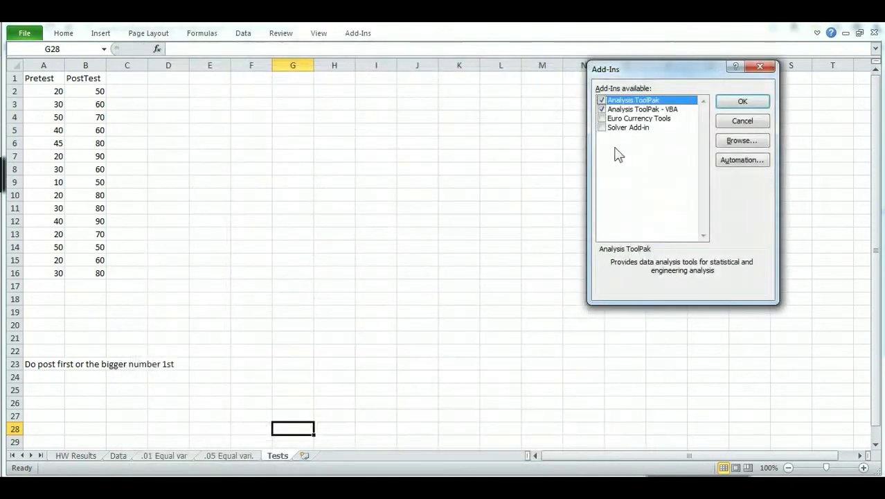
click(602, 110)
click(744, 100)
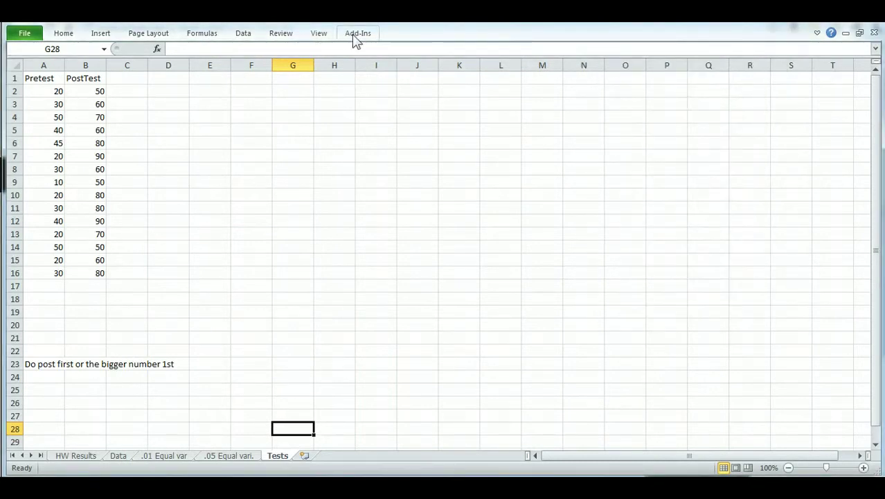
- Pin the Data ribbon so its commands stay visible
click(243, 34)
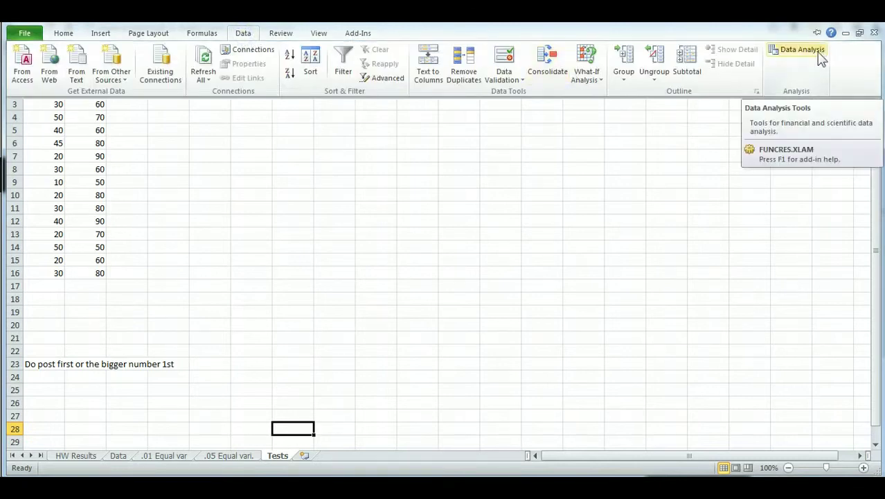
click(243, 36)
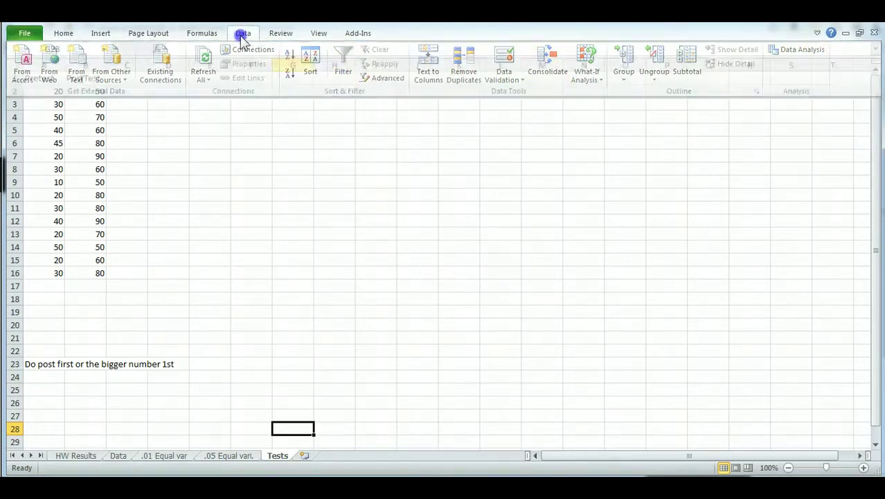
double_click(242, 35)
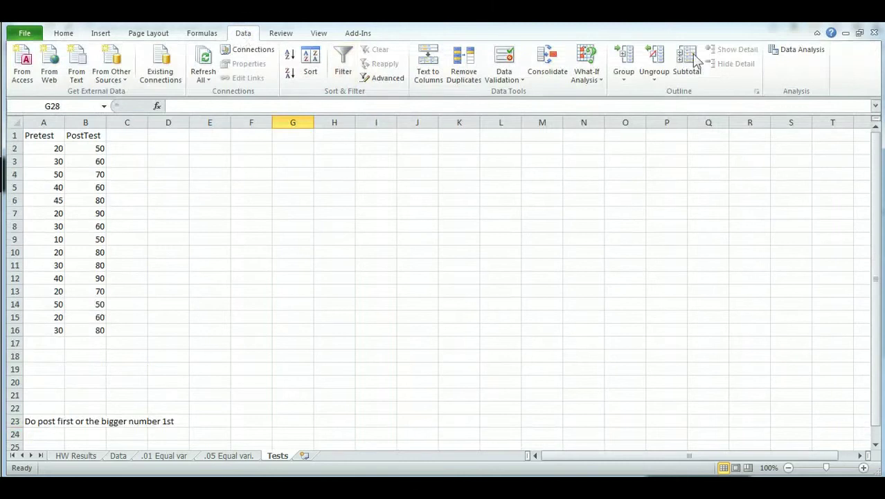
- Open Data Analysis and choose t-Test: Paired Two Sample for Means
click(797, 53)
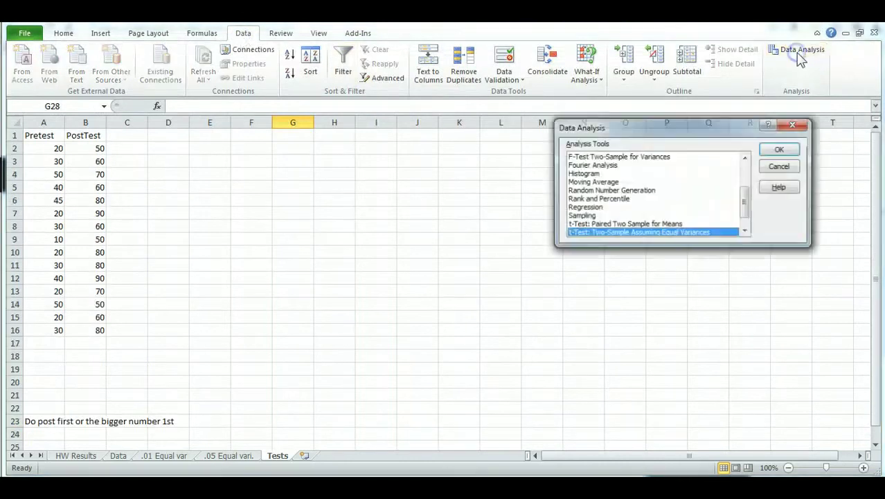
click(780, 167)
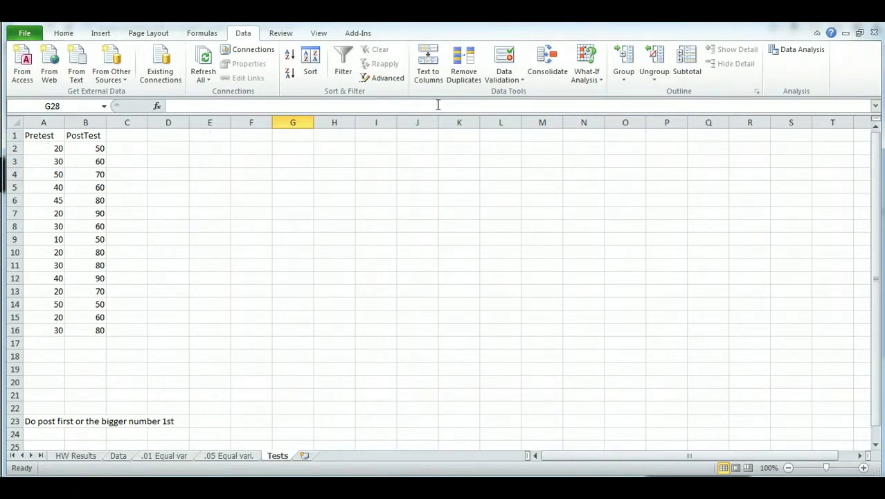
click(785, 52)
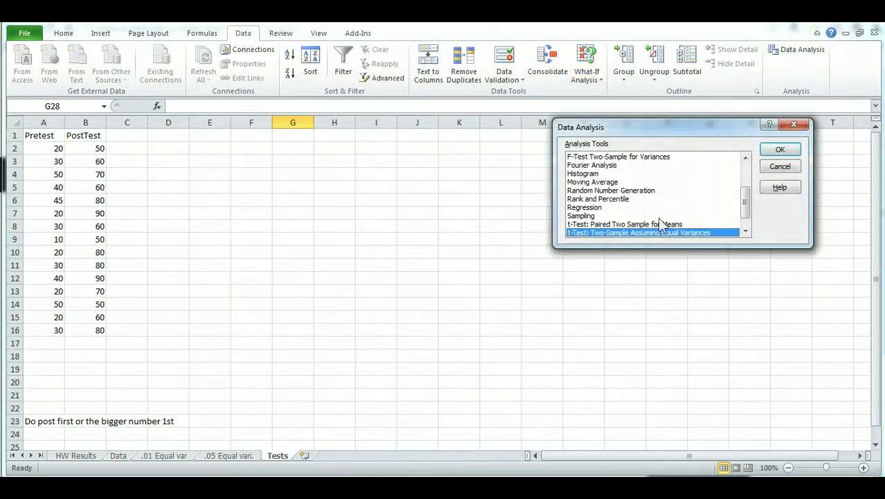
click(658, 223)
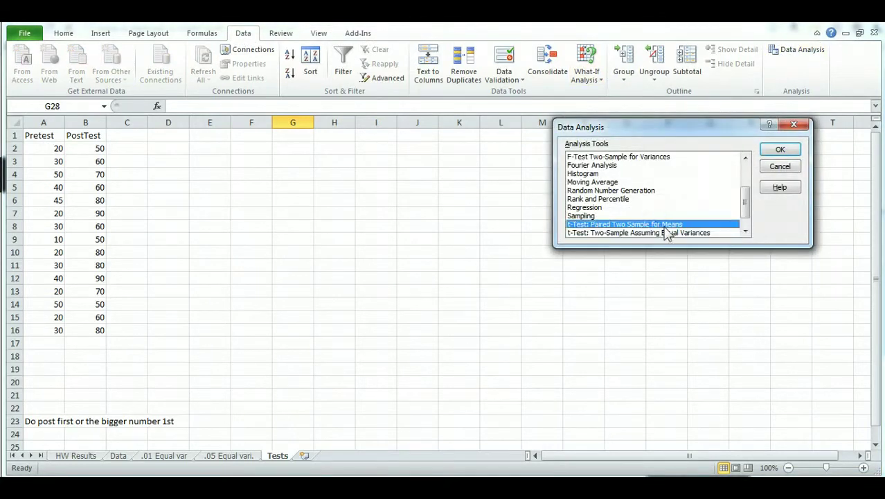
- Clear the old ranges and set Variable 1 to the PostTest scores B2:B16
click(777, 150)
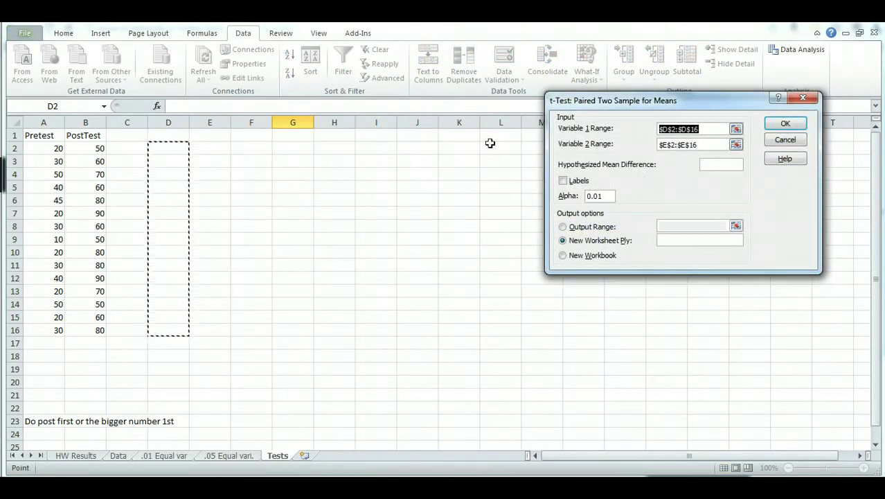
key(BackSpace)
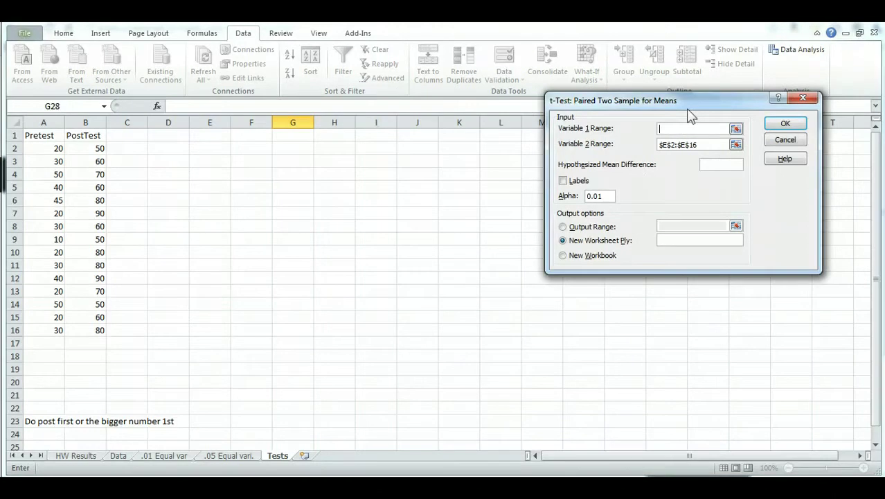
drag(719, 145, 653, 144)
key(BackSpace)
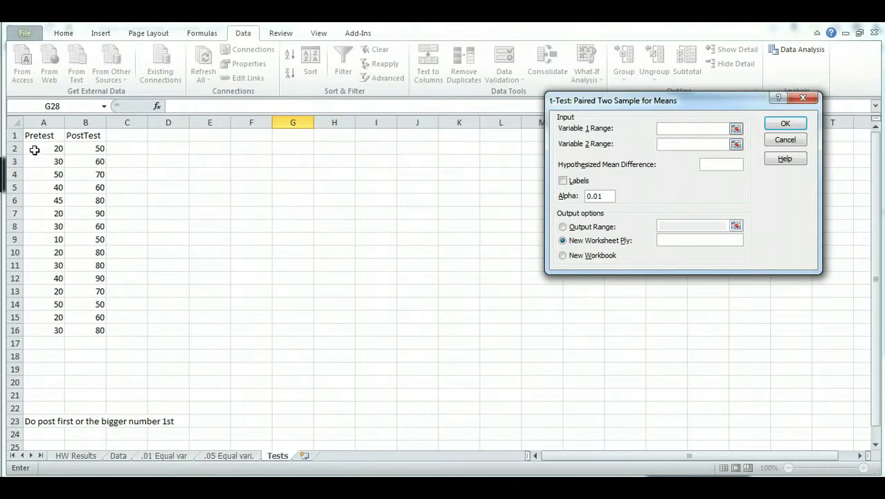
click(703, 127)
click(735, 129)
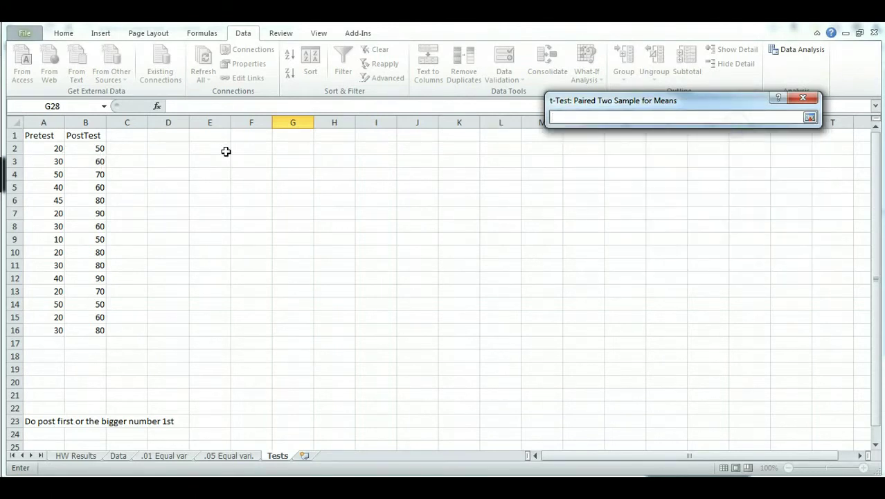
click(76, 147)
drag(48, 223, 394, 208)
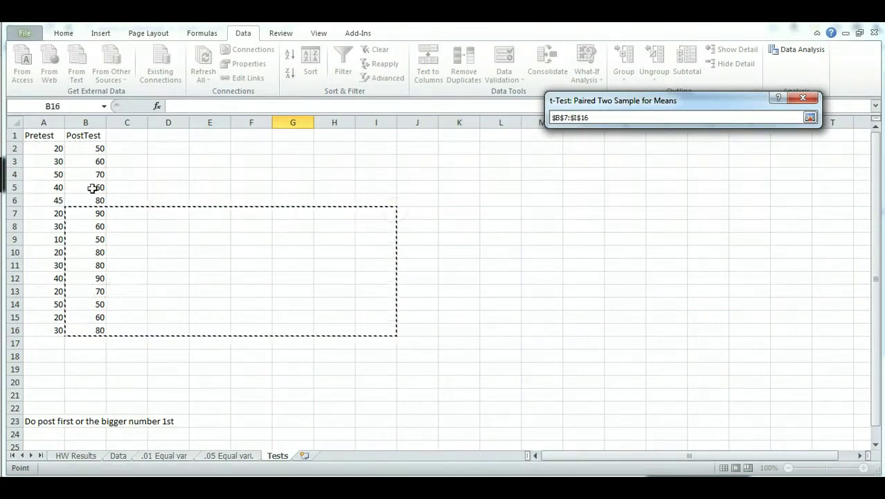
drag(94, 189, 84, 325)
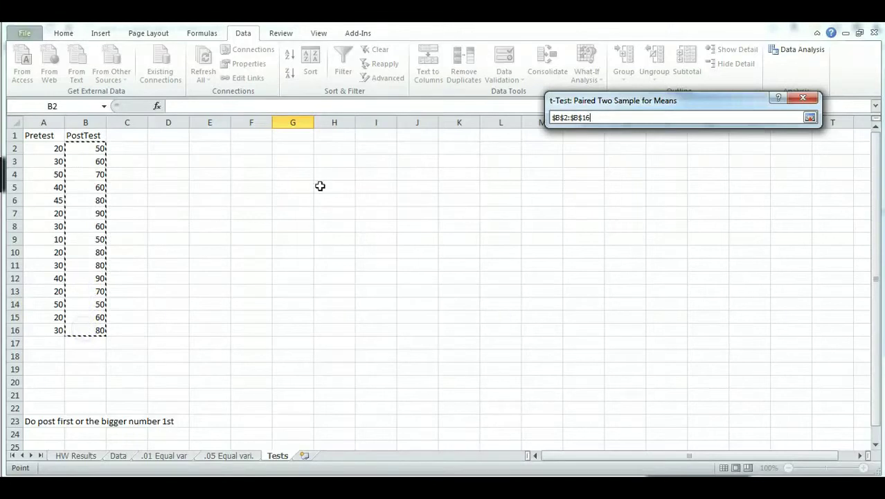
click(809, 117)
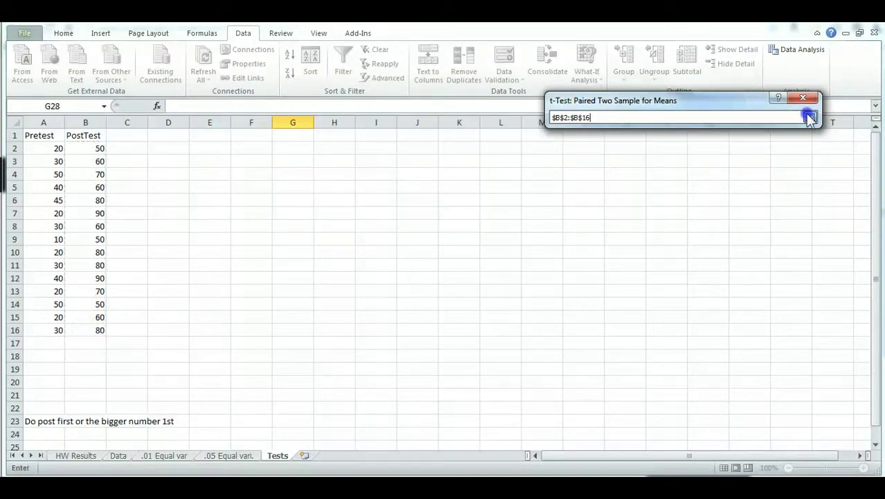
- Set Variable 2 to Pretest A2:A16 and alpha 0.01, and output to a new sheet
click(734, 145)
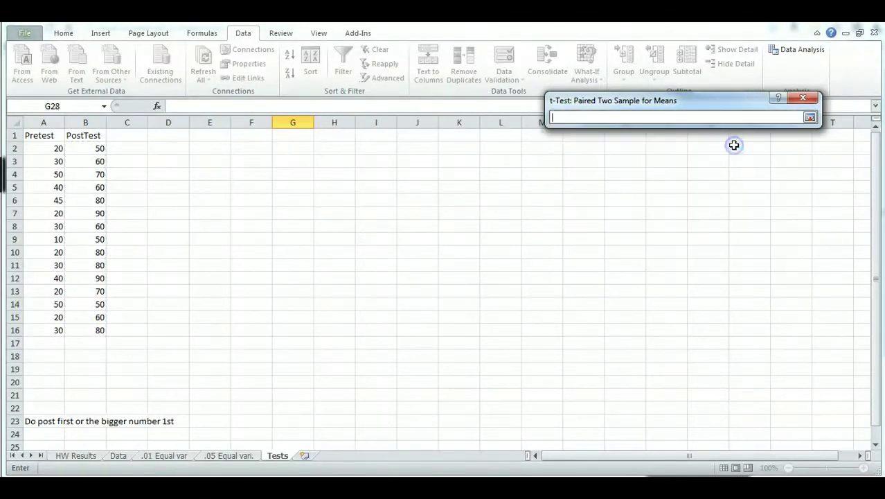
drag(45, 150, 35, 328)
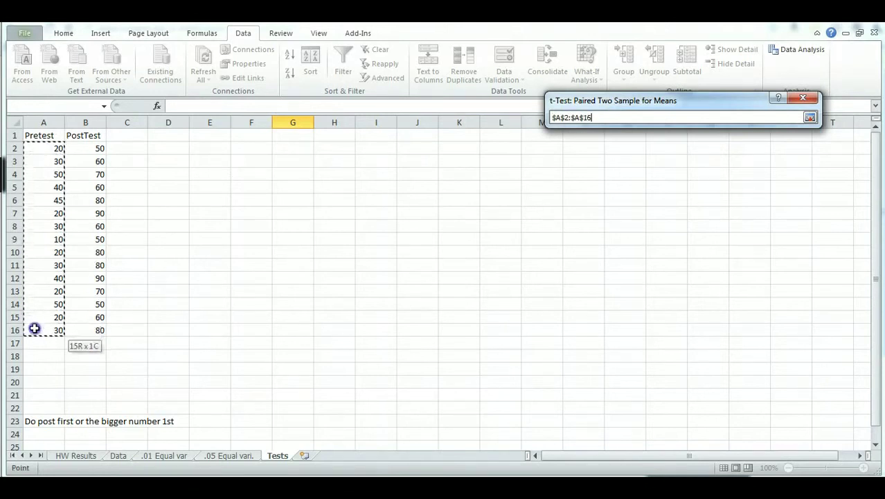
click(810, 118)
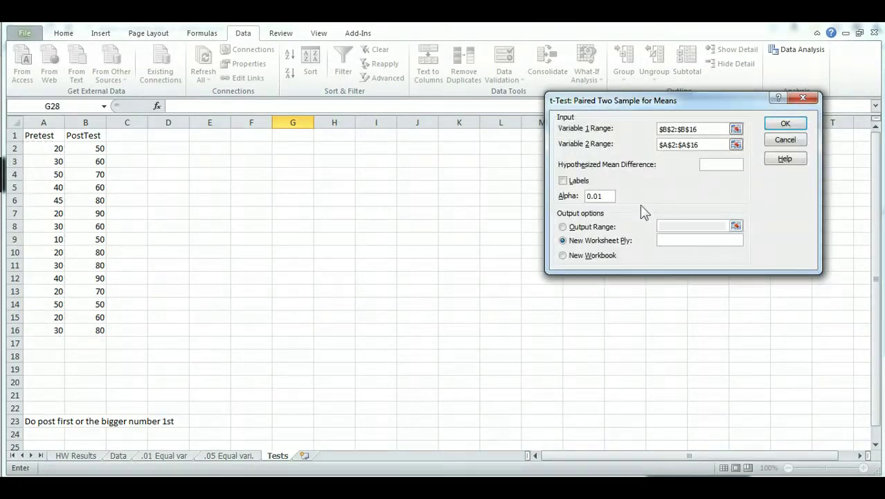
click(607, 197)
drag(607, 197, 599, 196)
click(782, 124)
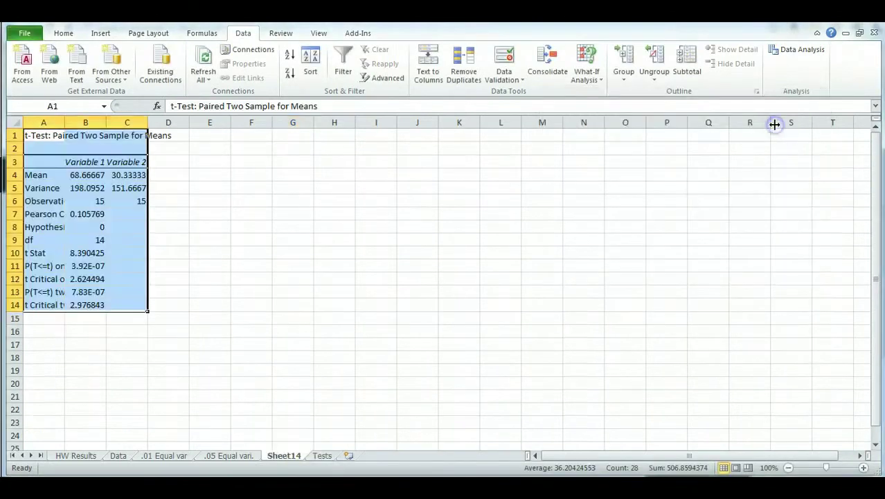
- Rename the Sheet14 results sheet to 'Results .01'
double_click(285, 456)
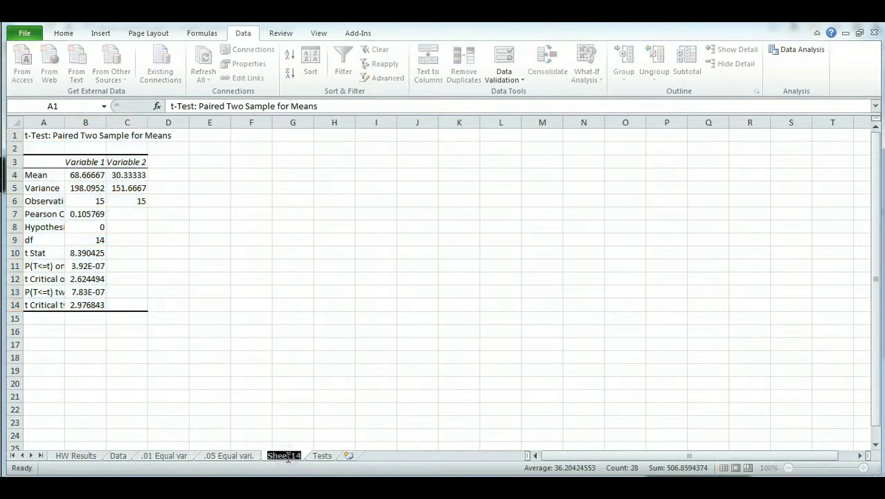
text(REs)
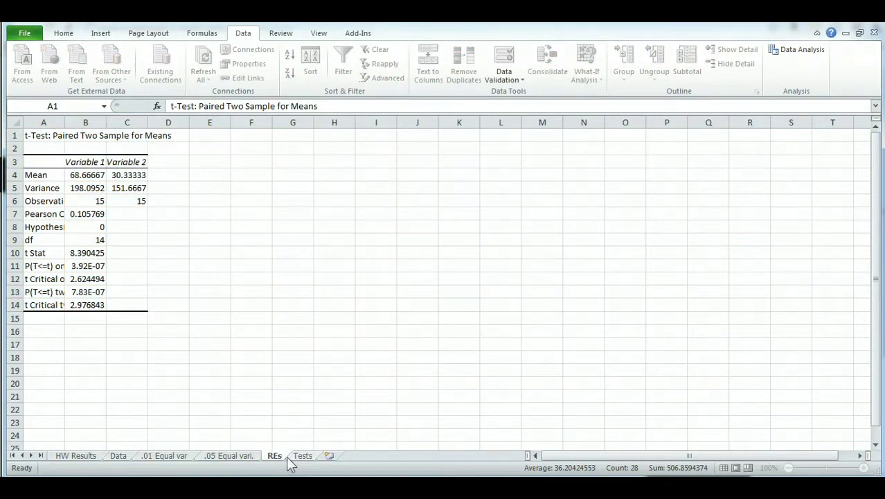
key(BackSpace)
key(BackSpace)
text(esults)
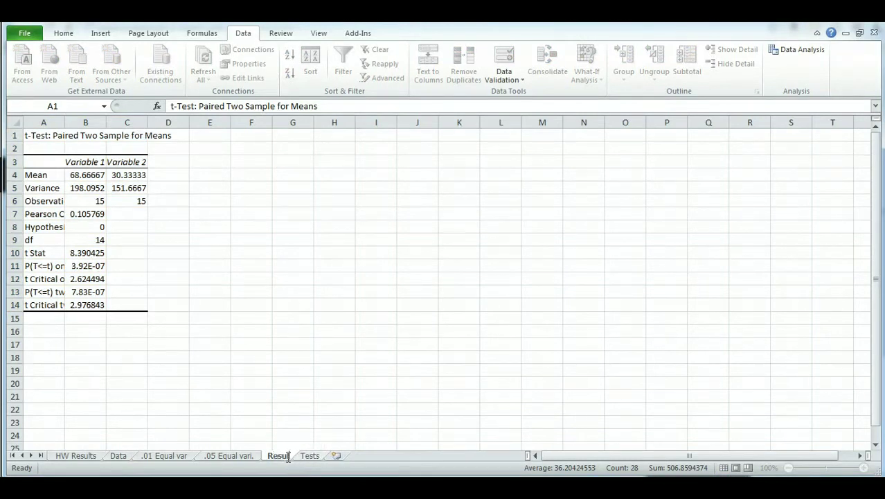
text( .01)
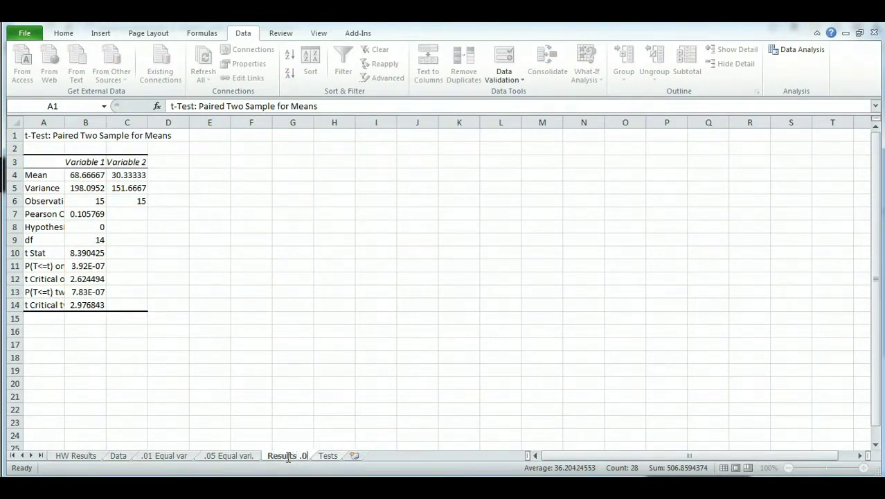
click(299, 421)
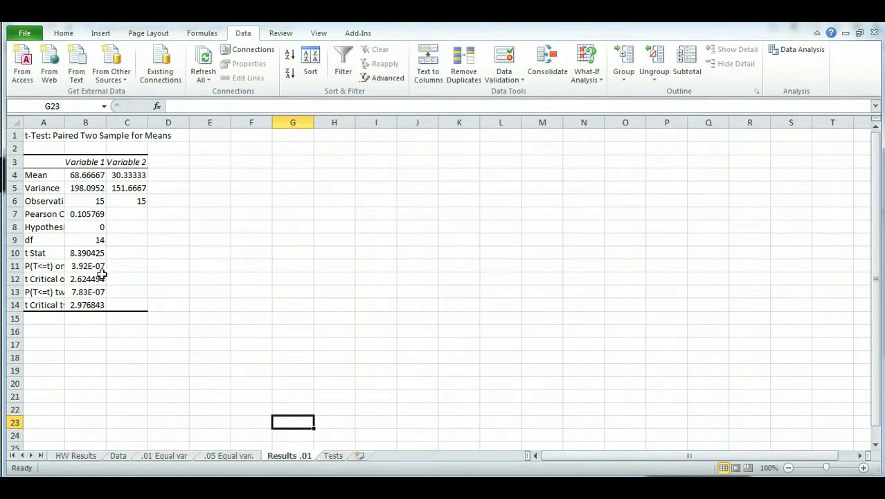
- Widen column A and compare t Stat with the one- and two-tail critical values
click(89, 252)
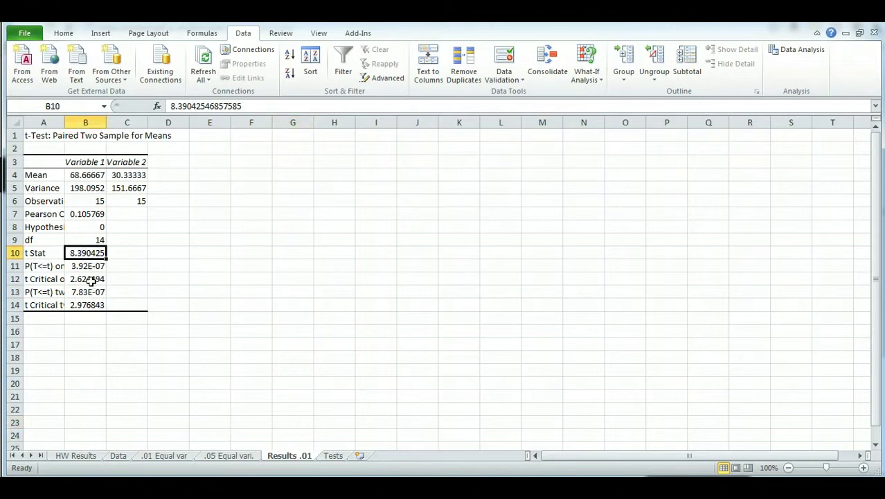
click(93, 278)
click(93, 304)
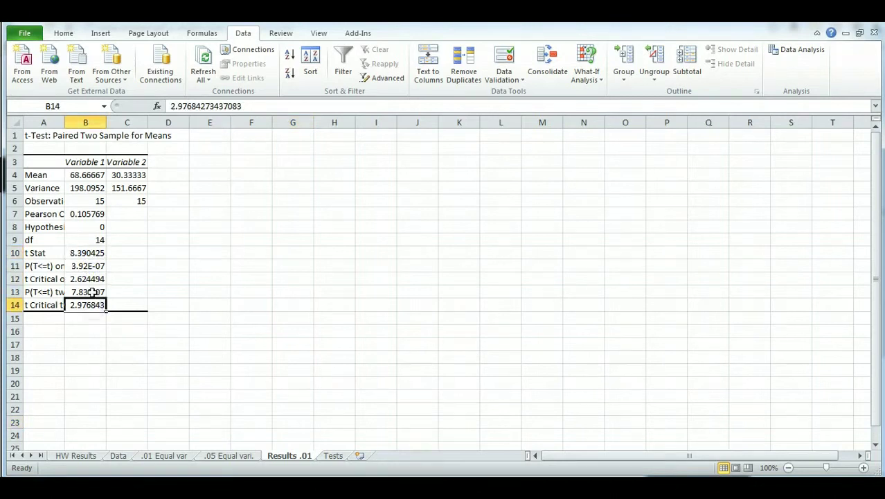
drag(64, 122, 105, 122)
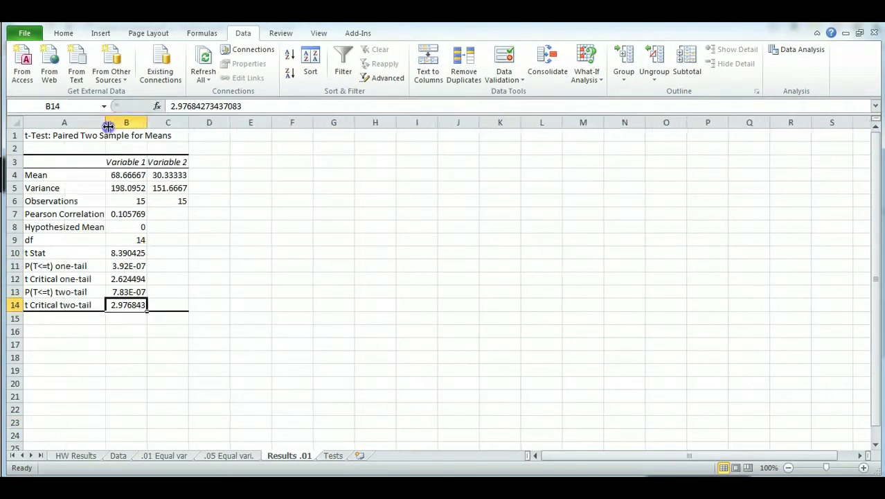
click(122, 254)
click(123, 278)
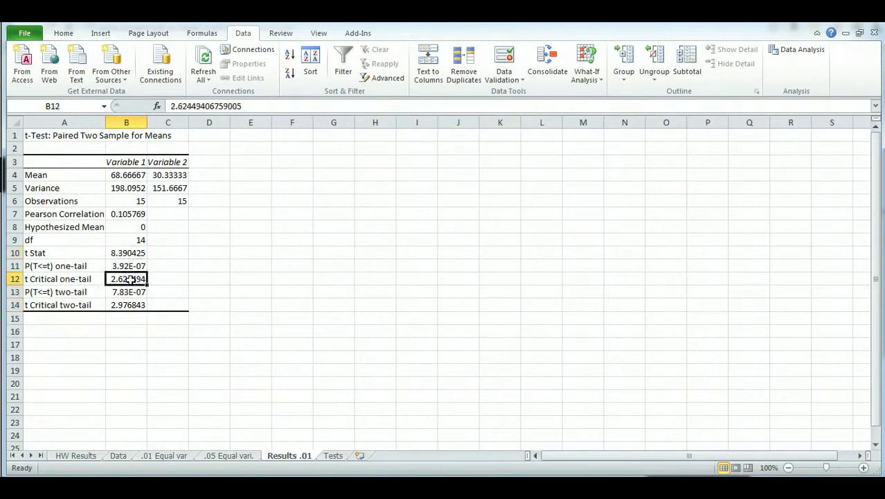
click(127, 306)
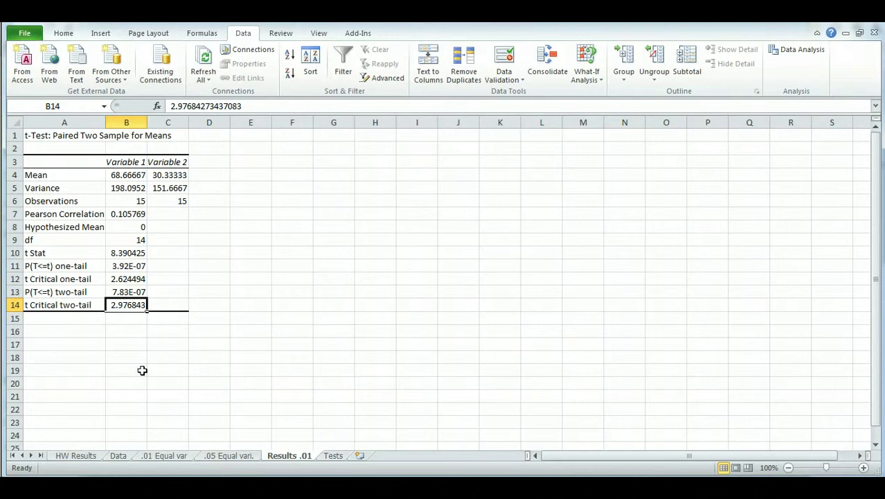
- Review the first Pretest/PostTest pair on the Tests sheet, then return to Results .01
click(333, 456)
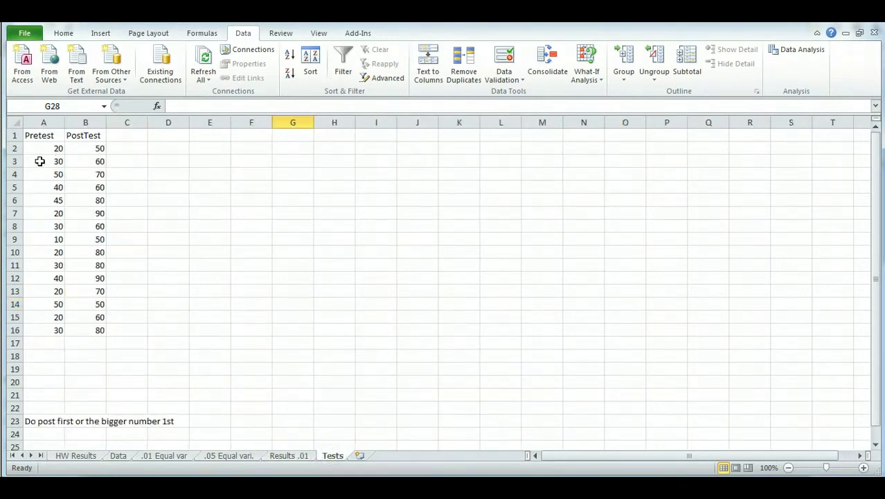
drag(41, 147, 91, 149)
click(95, 149)
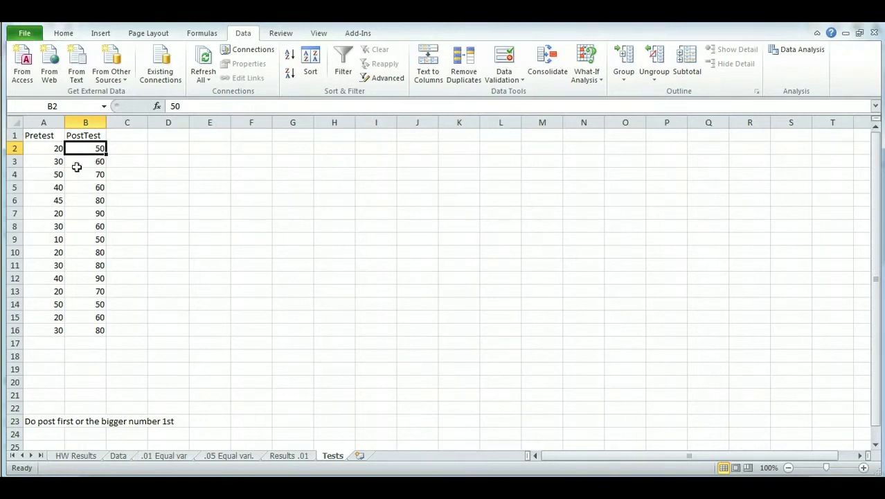
click(277, 457)
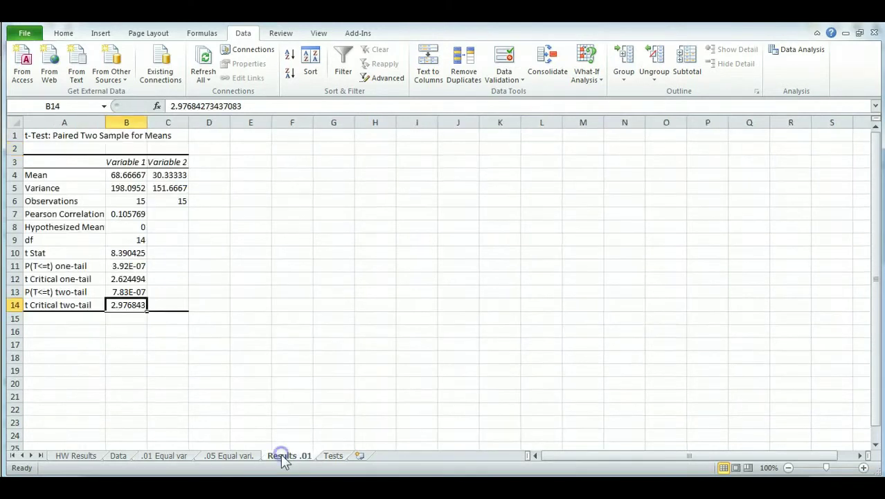
- Enter 9 as the t Critical one-tail value in B12
click(98, 278)
click(123, 279)
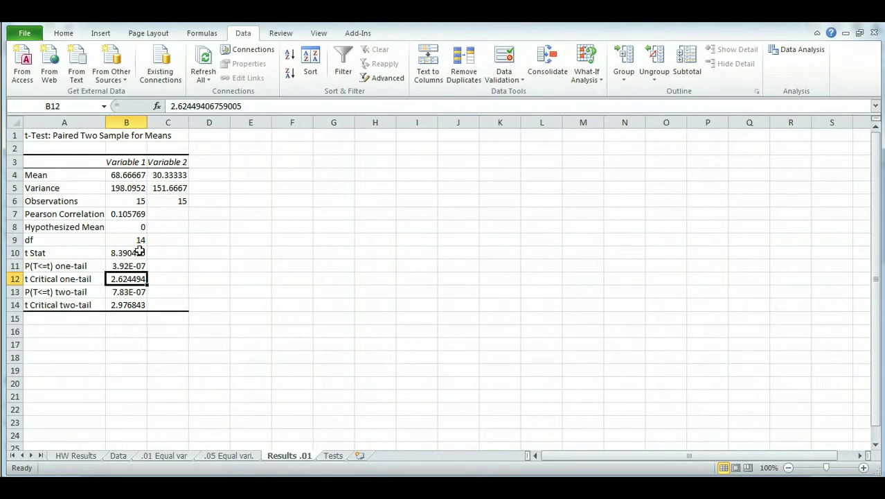
click(140, 252)
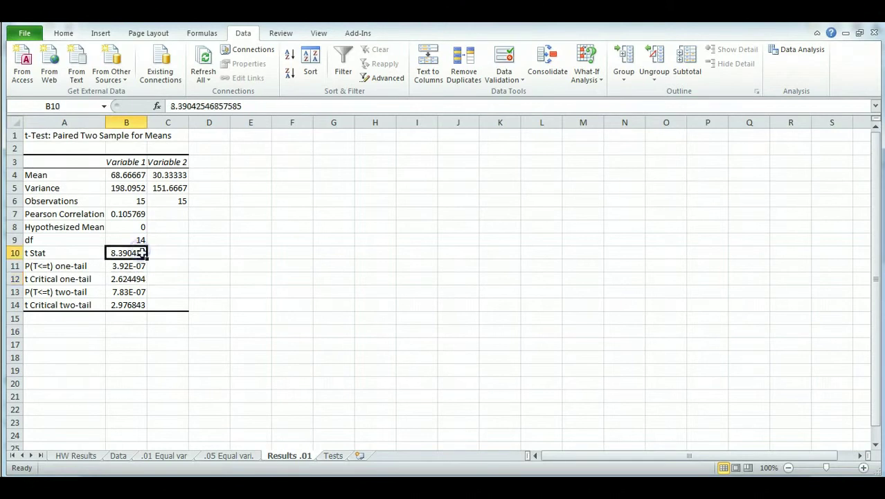
click(132, 279)
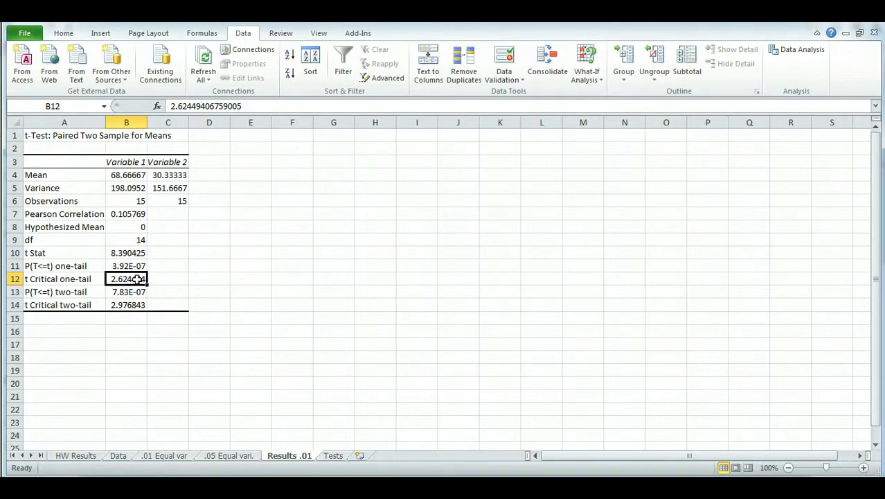
click(139, 246)
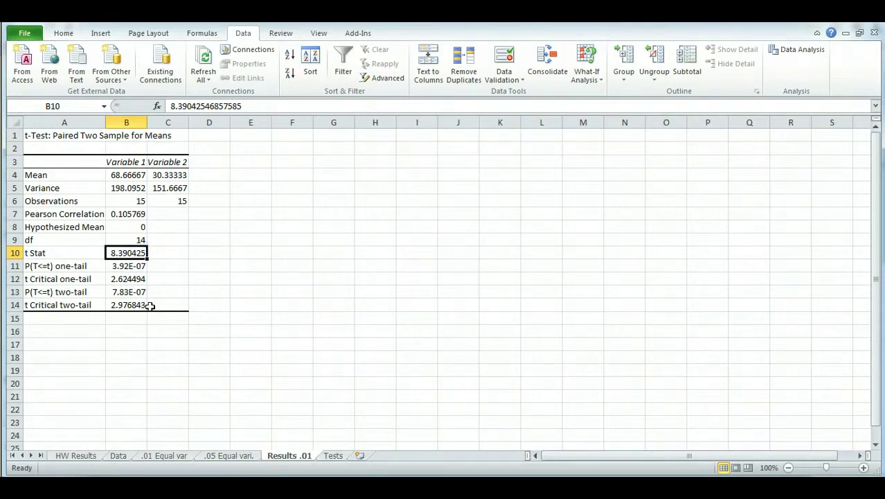
click(134, 277)
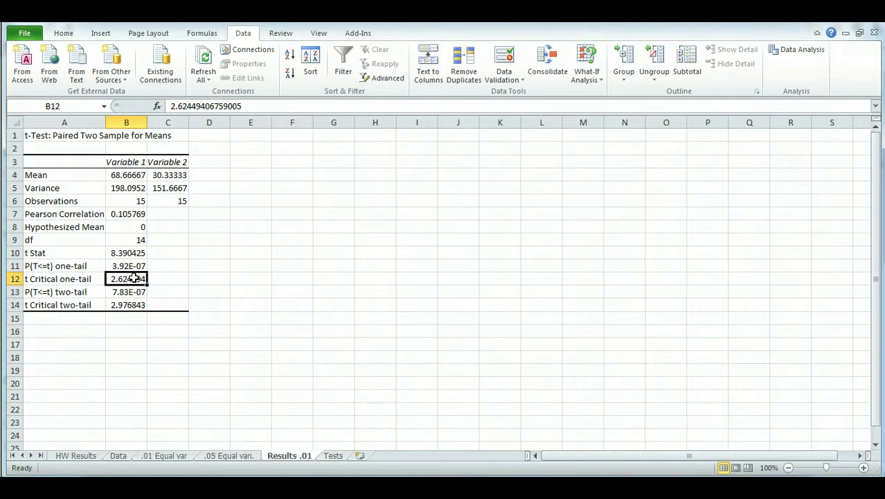
text(9)
click(118, 326)
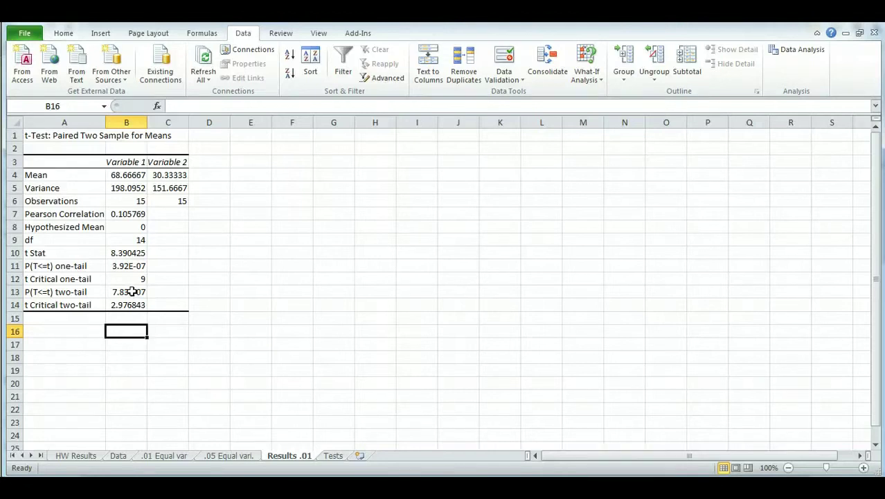
- Enter 9 as the t Critical two-tail value in B14
click(132, 291)
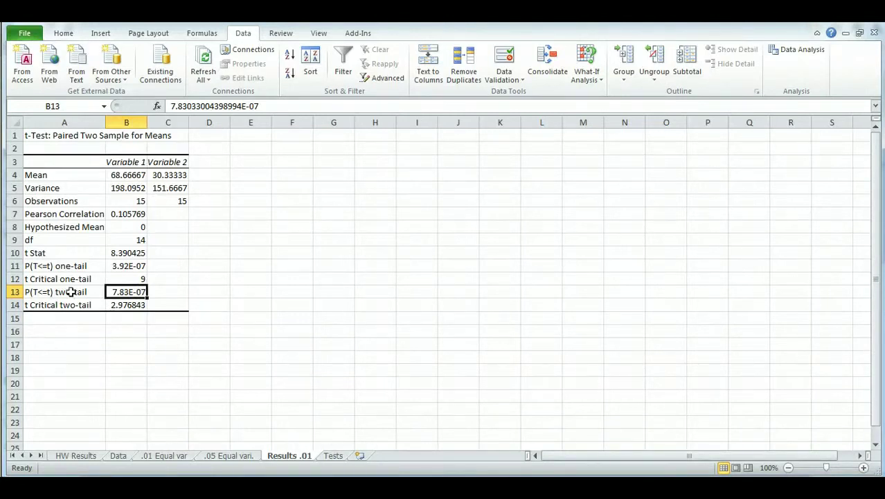
click(128, 313)
click(127, 305)
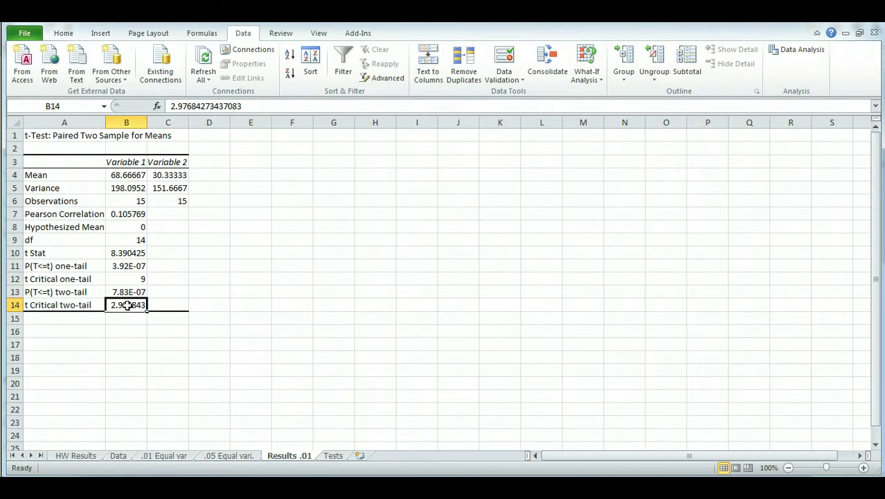
click(132, 252)
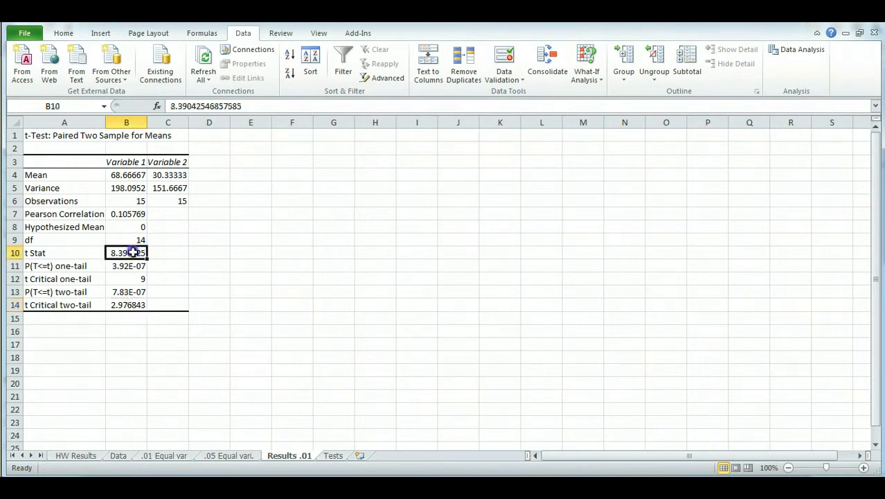
click(129, 305)
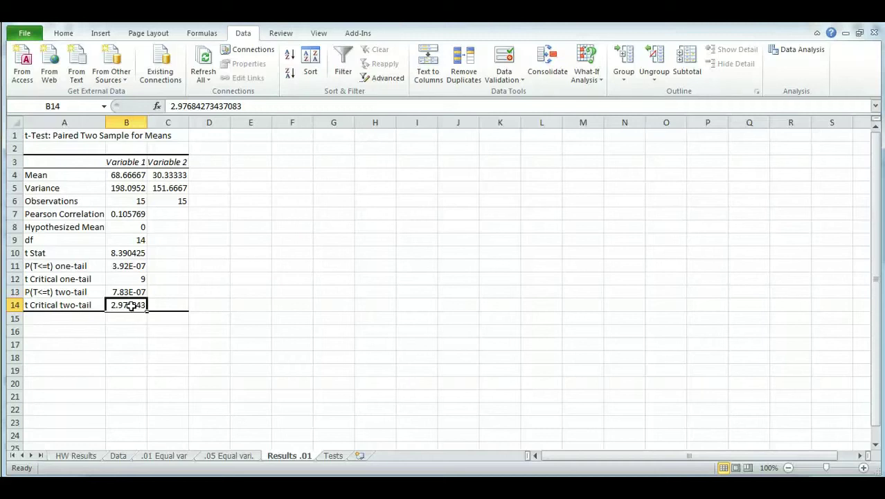
click(138, 252)
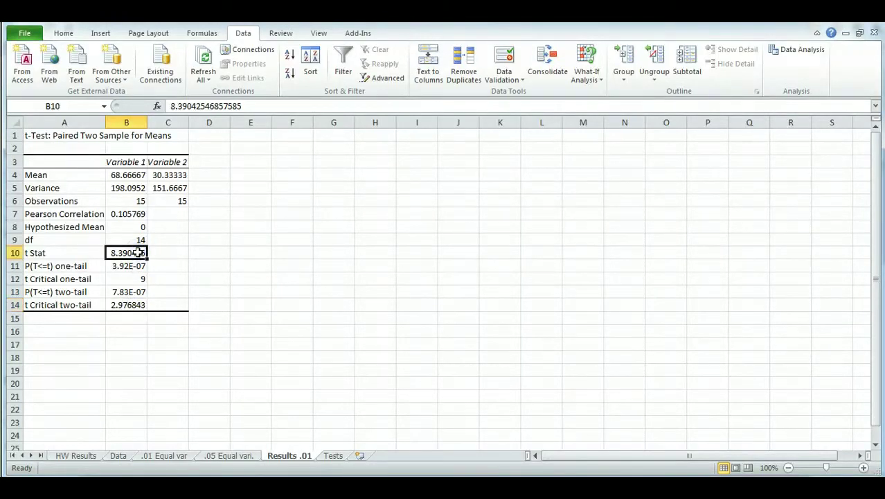
click(130, 304)
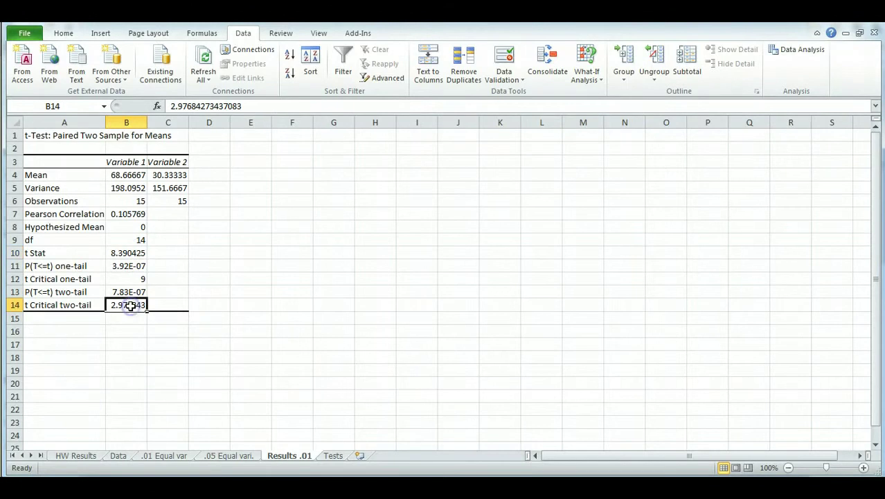
text(9)
click(122, 337)
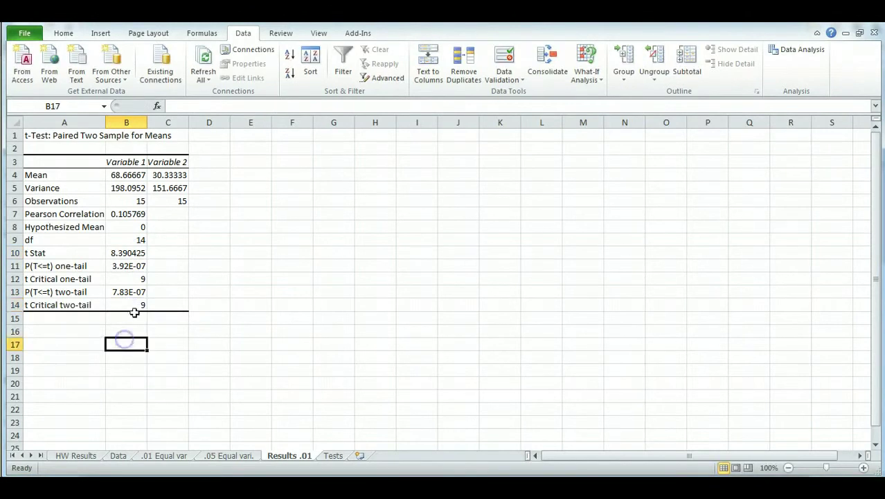
click(133, 307)
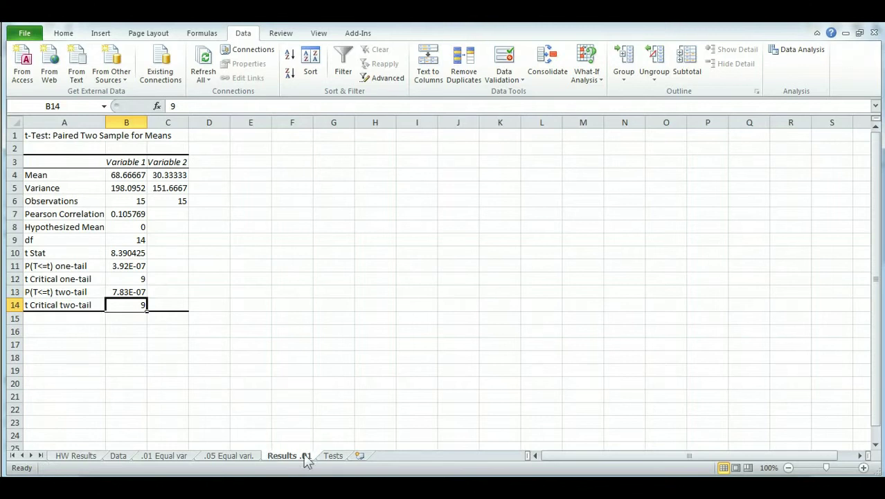
- On the Data sheet, select the Male/Female values A2:B16 and open Data Analysis
click(333, 457)
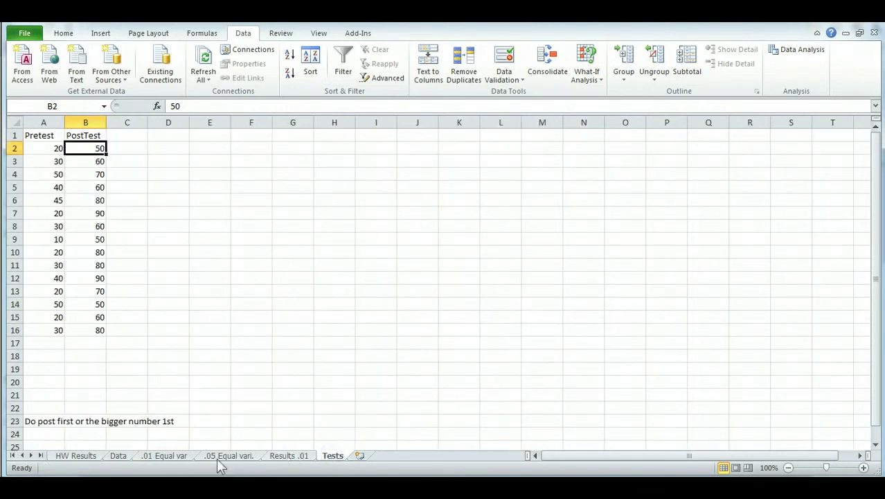
click(119, 457)
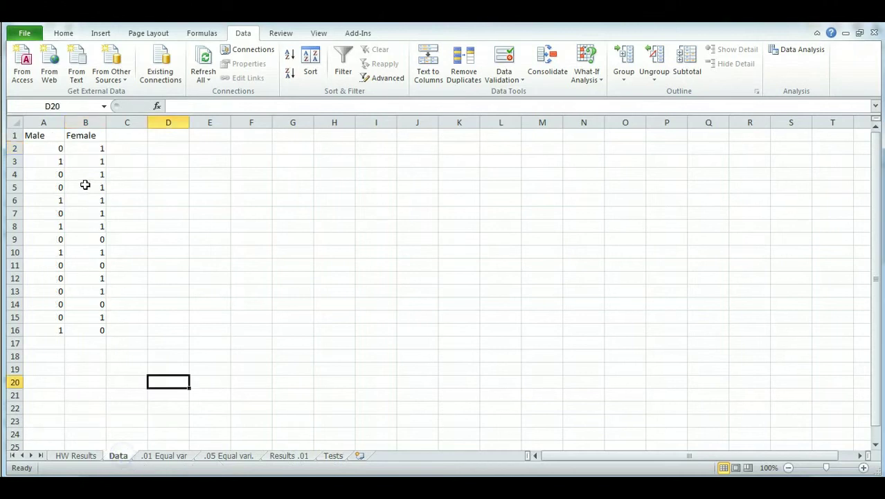
click(60, 152)
drag(60, 151, 81, 332)
click(80, 345)
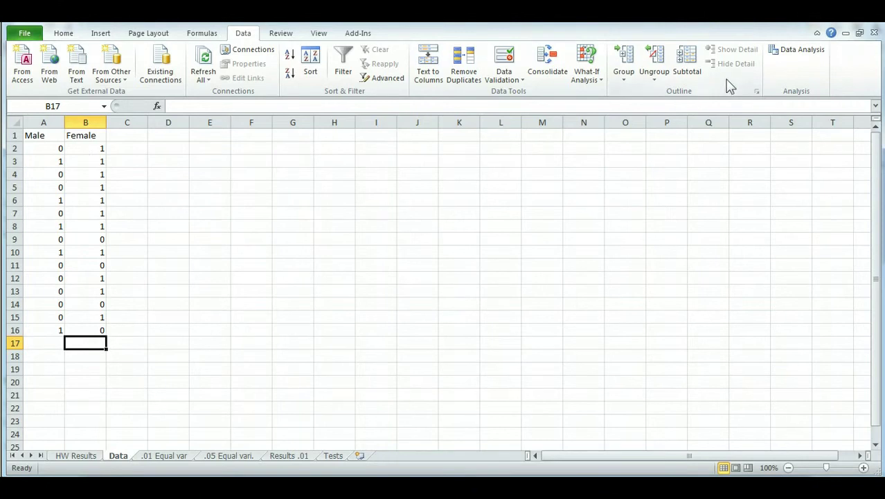
click(793, 50)
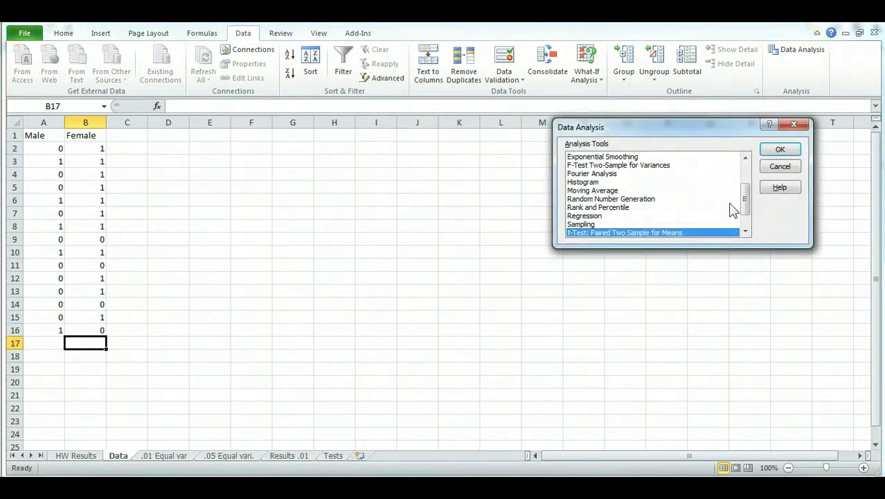
- Choose t-Test: Two-Sample Assuming Equal Variances and set Variable 1 to Male A2:A16
click(746, 232)
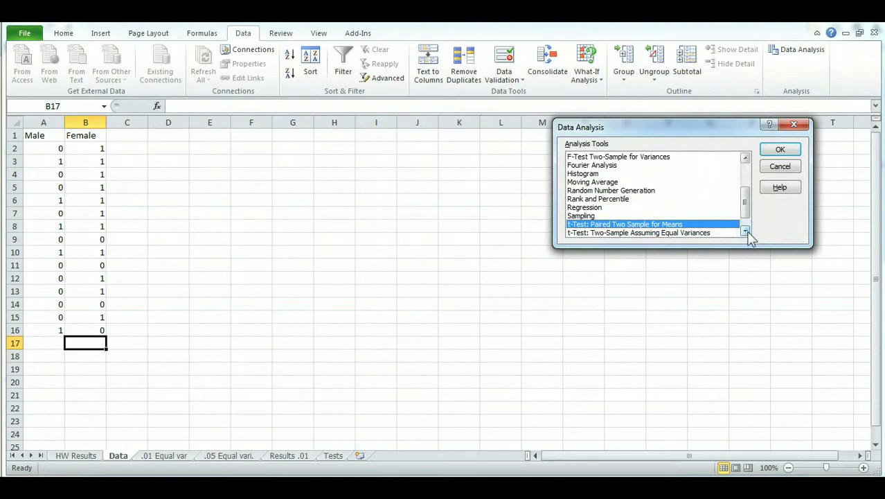
click(691, 233)
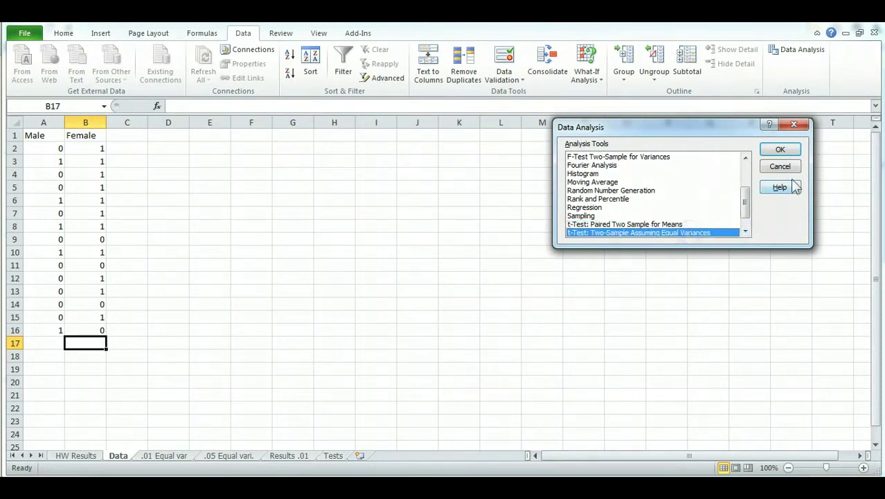
click(781, 149)
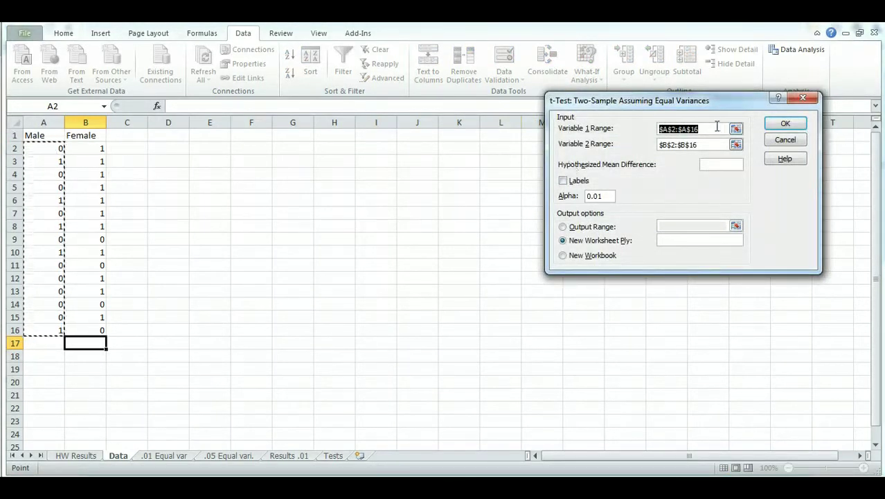
key(Delete)
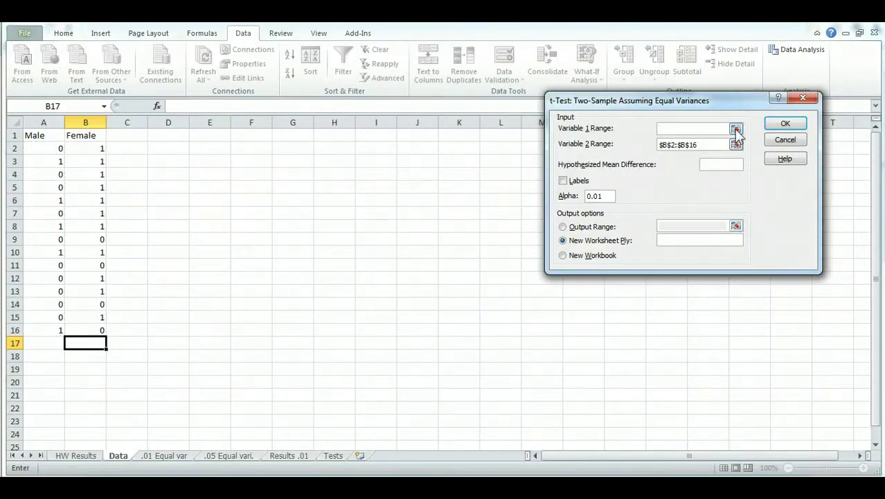
click(736, 130)
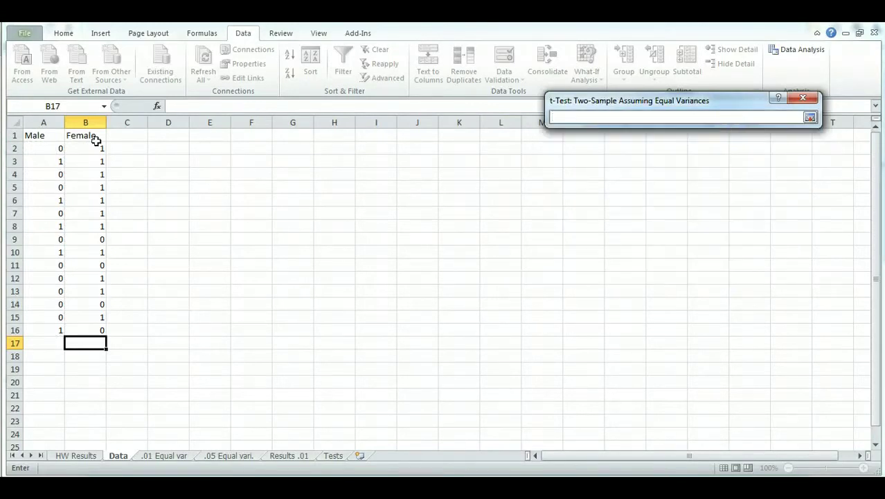
drag(58, 144, 43, 333)
click(809, 118)
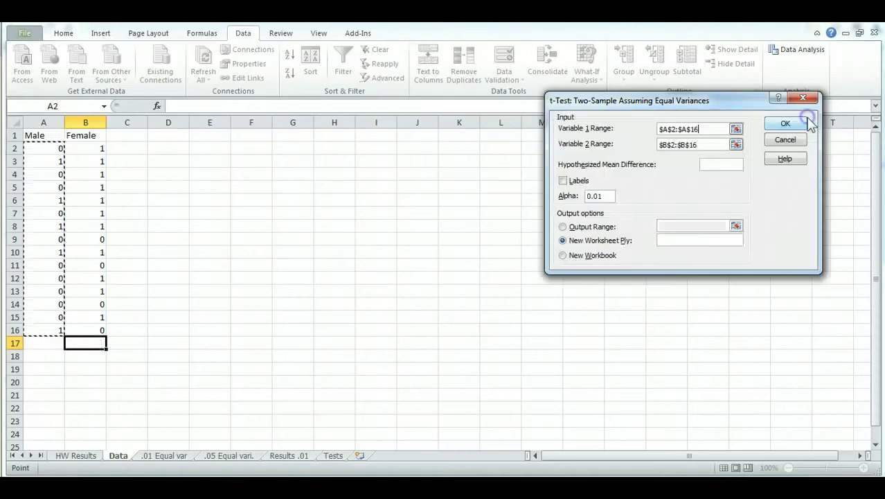
- Set Variable 2 to Female B2:B16 and run the test to a new worksheet
drag(715, 144, 642, 143)
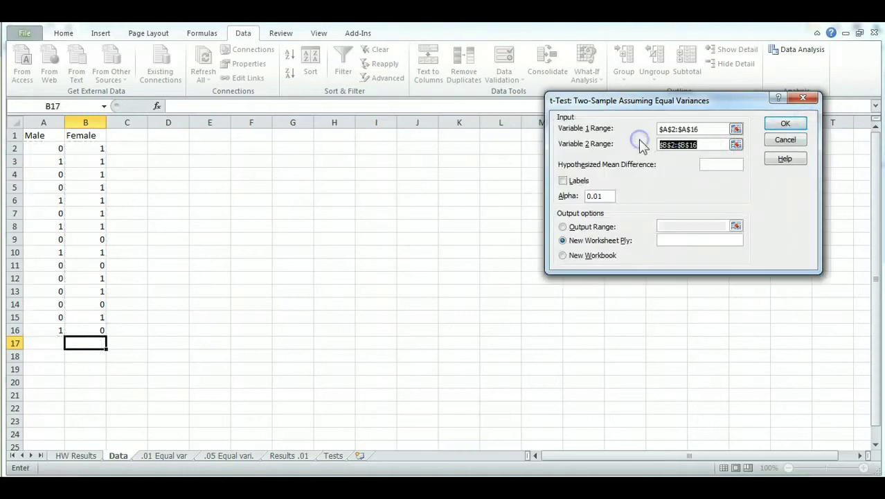
key(BackSpace)
click(736, 144)
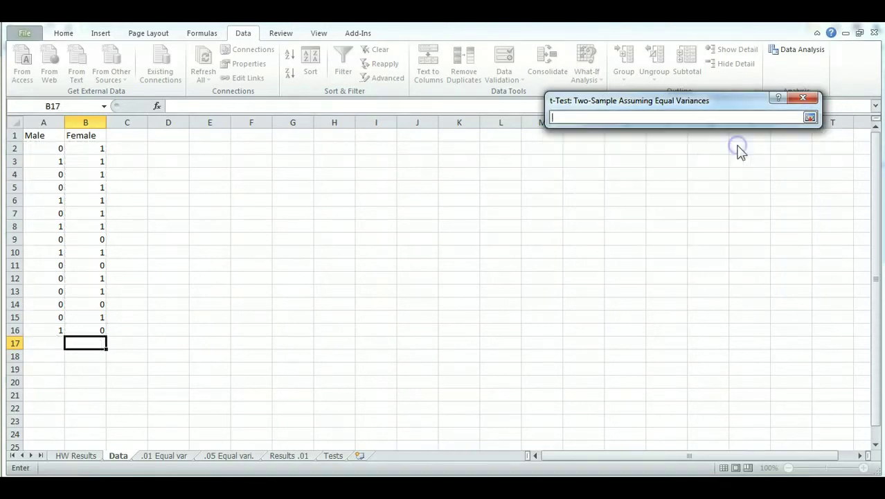
drag(96, 148, 95, 325)
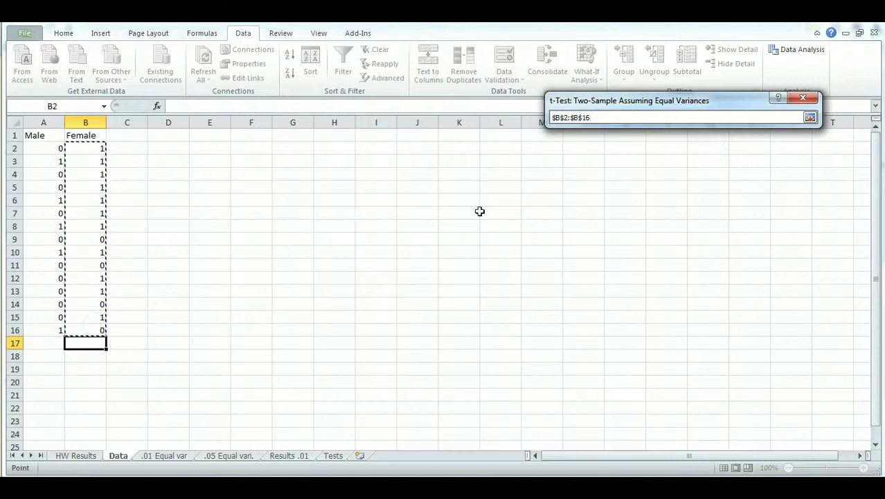
click(809, 117)
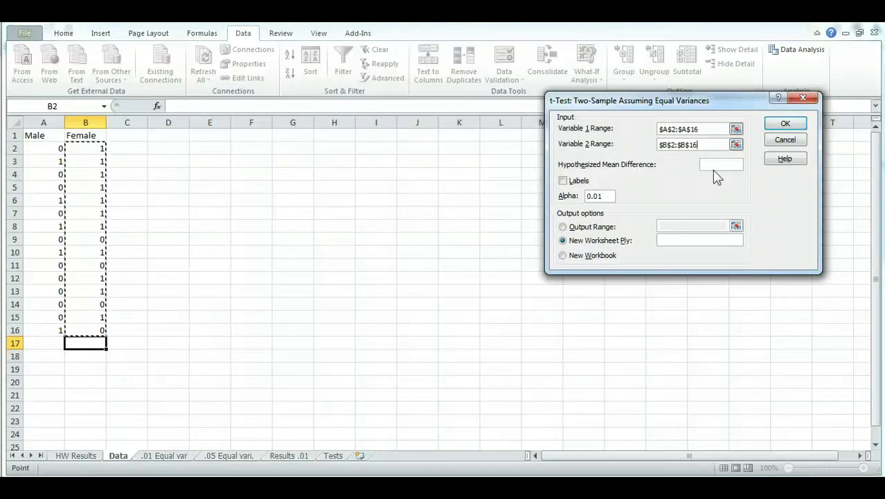
click(787, 125)
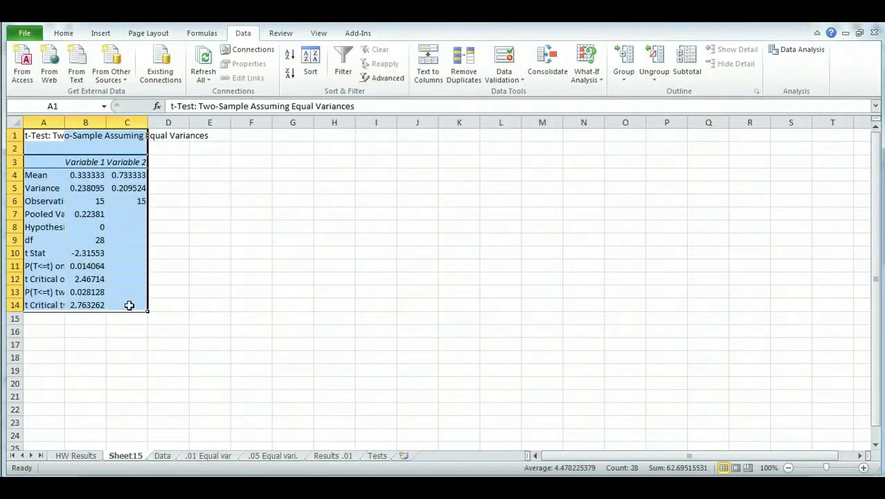
- Widen column A on Sheet15, check t Stat B10 and two-tail critical B14, return to Data
click(82, 317)
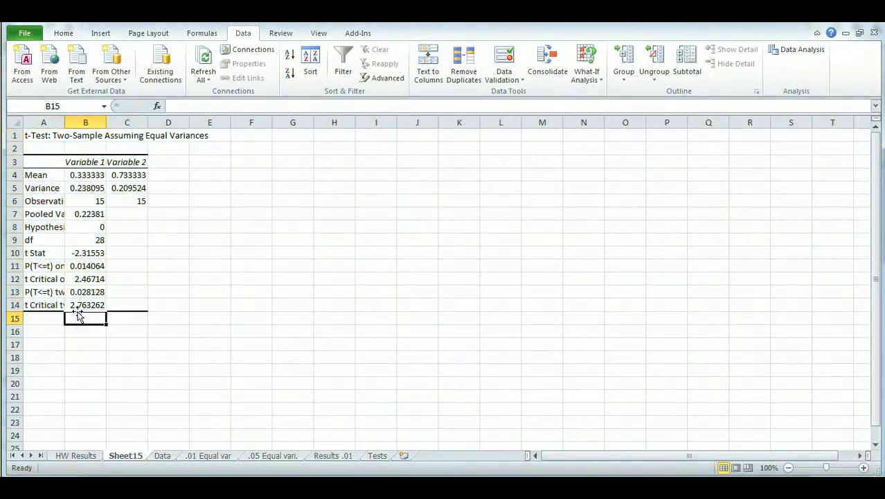
drag(65, 122, 113, 122)
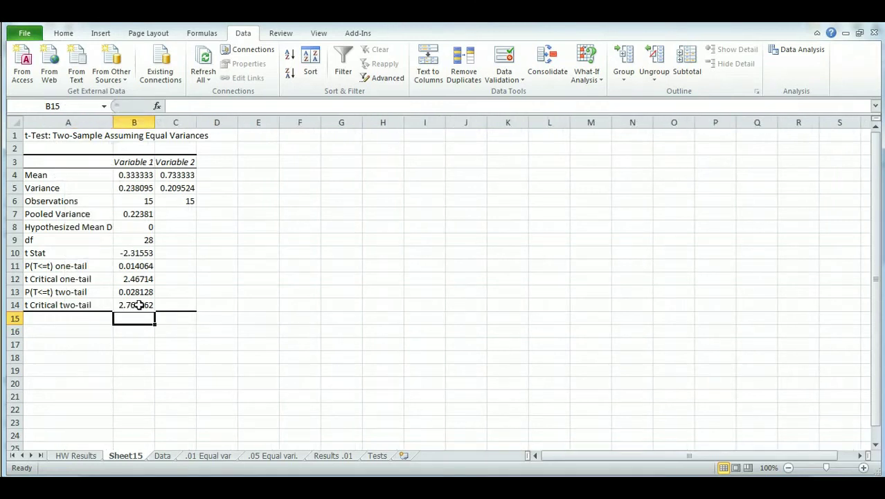
click(138, 251)
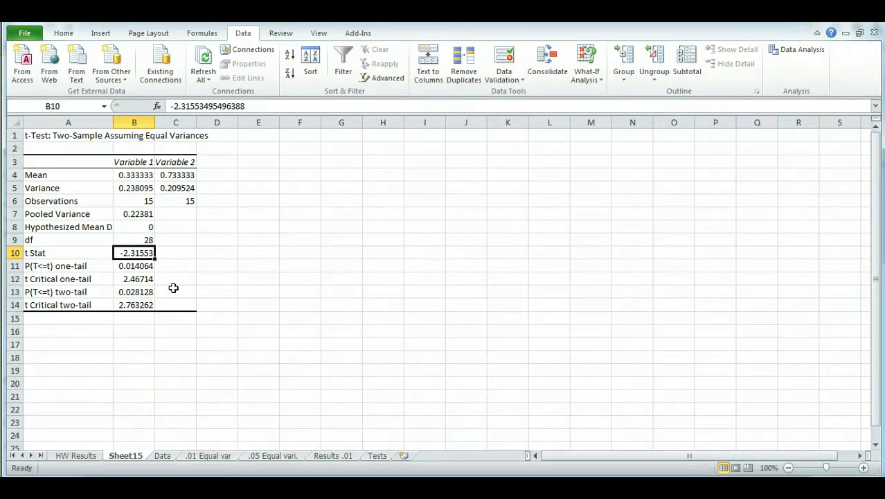
click(141, 303)
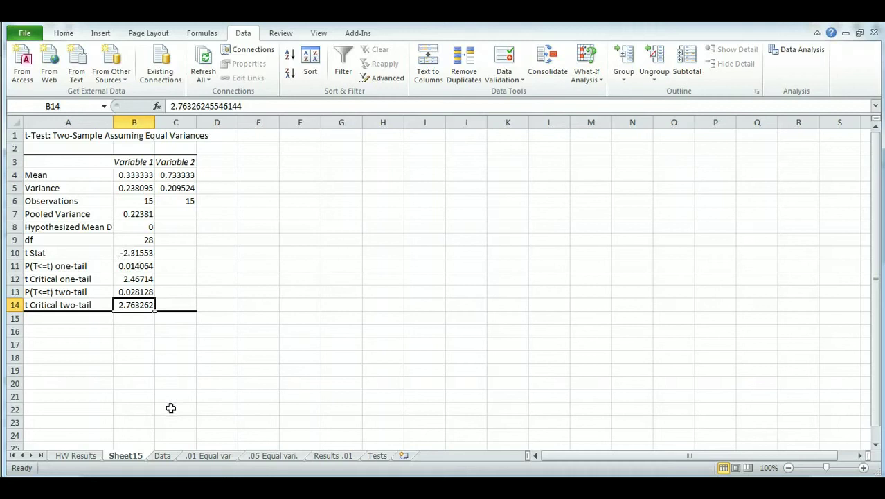
click(162, 455)
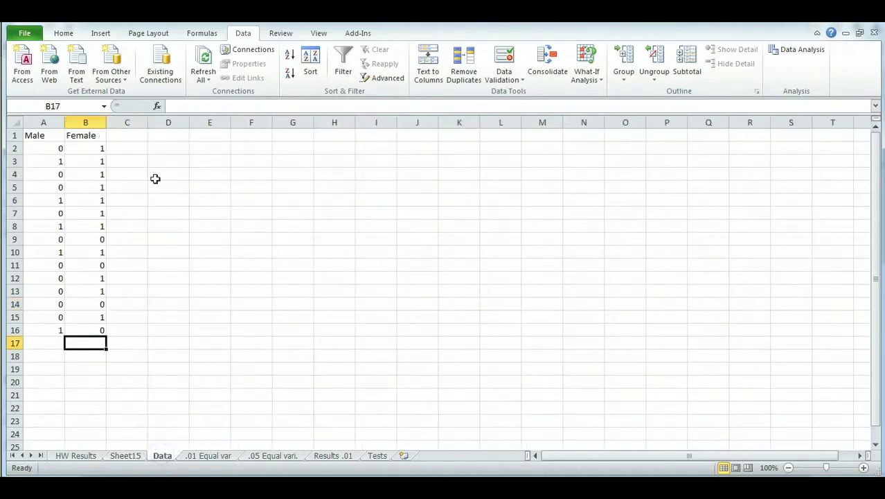
- On '.05 Equal vari.', compare t Stat B10 with two-tail critical B14 and read the E14 note
click(277, 455)
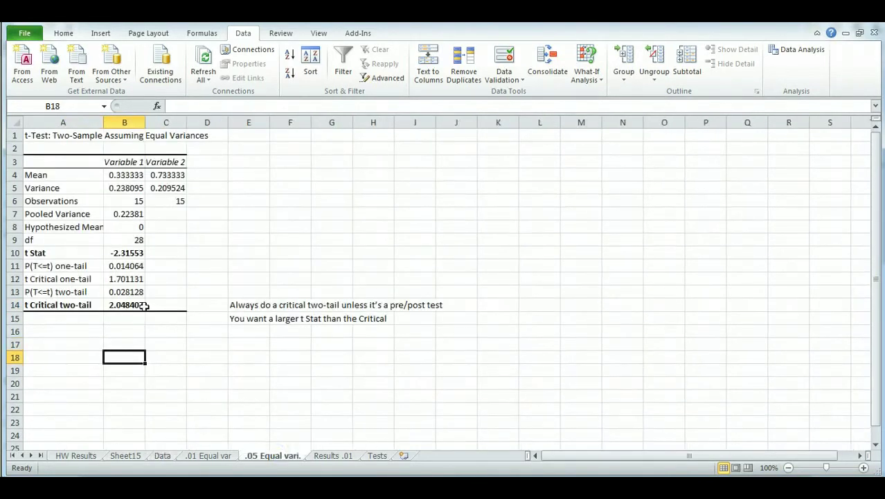
click(126, 306)
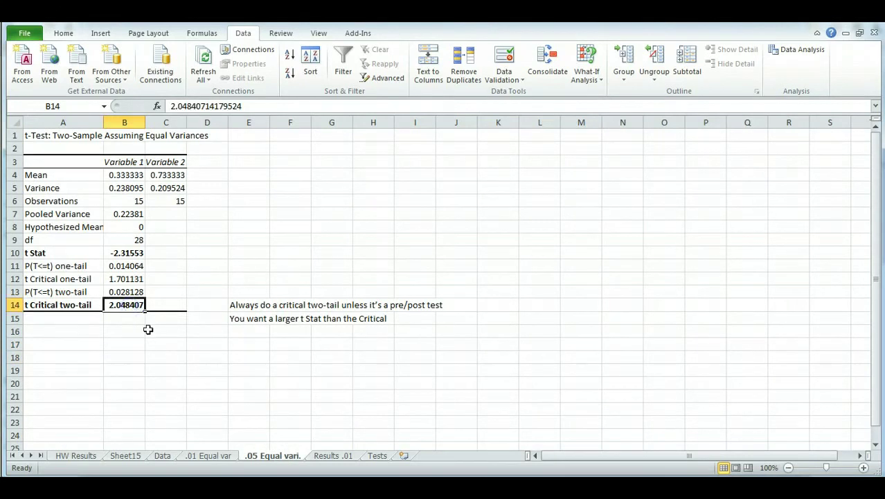
click(129, 253)
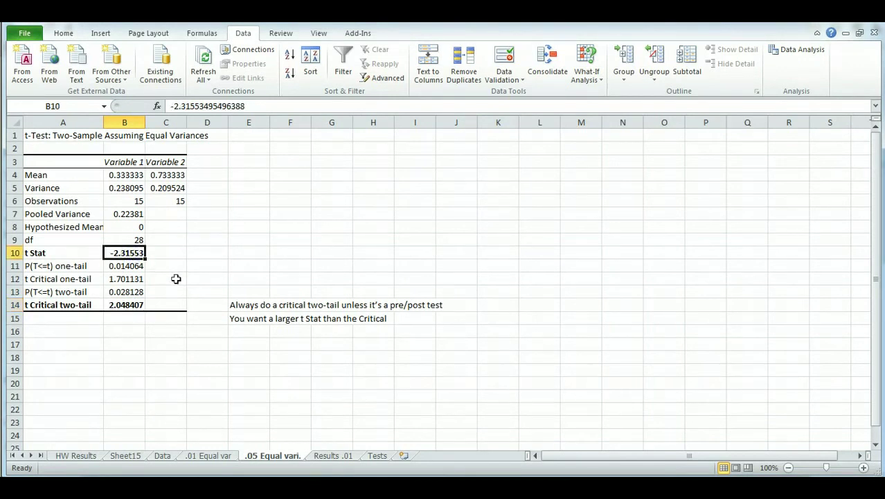
click(138, 303)
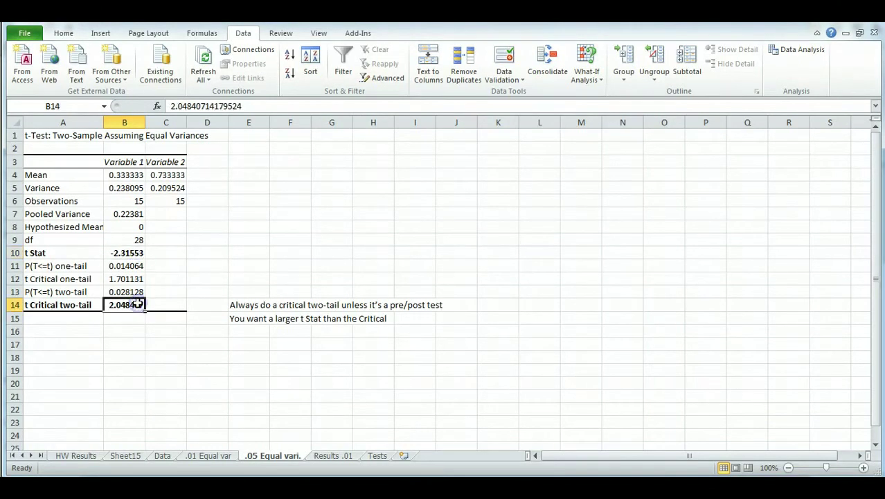
click(257, 306)
key(Down)
key(Down)
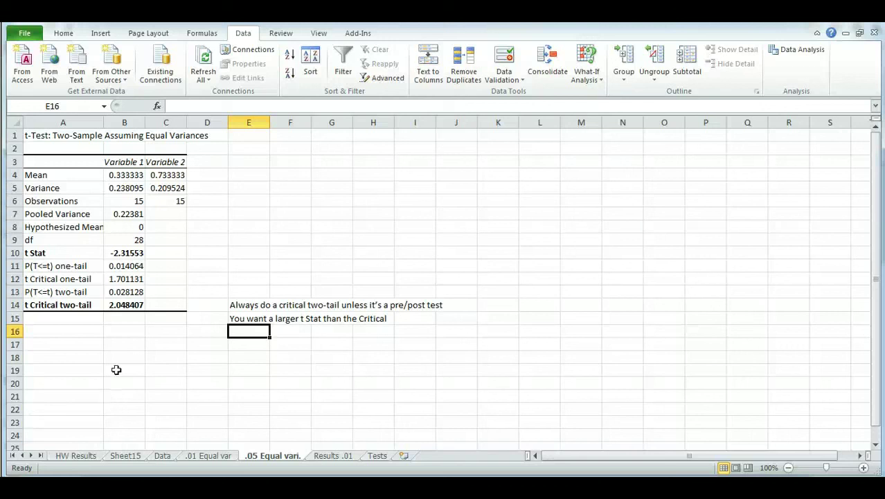
click(137, 257)
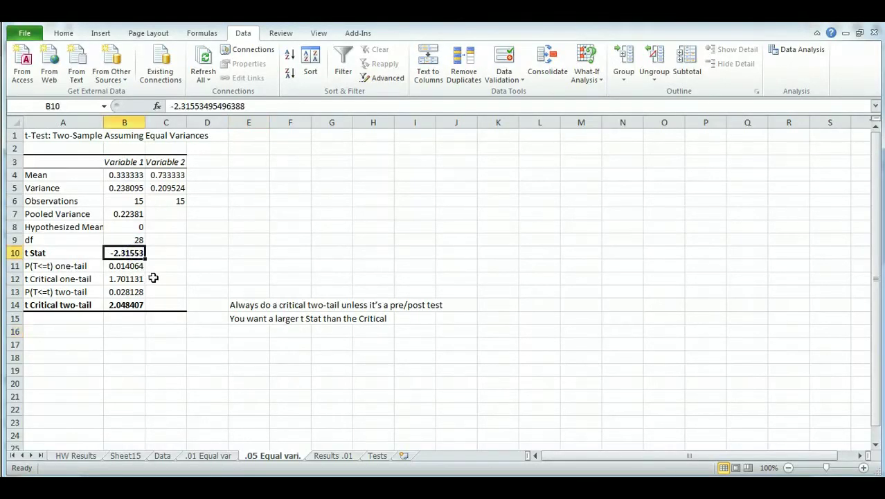
click(127, 278)
click(129, 308)
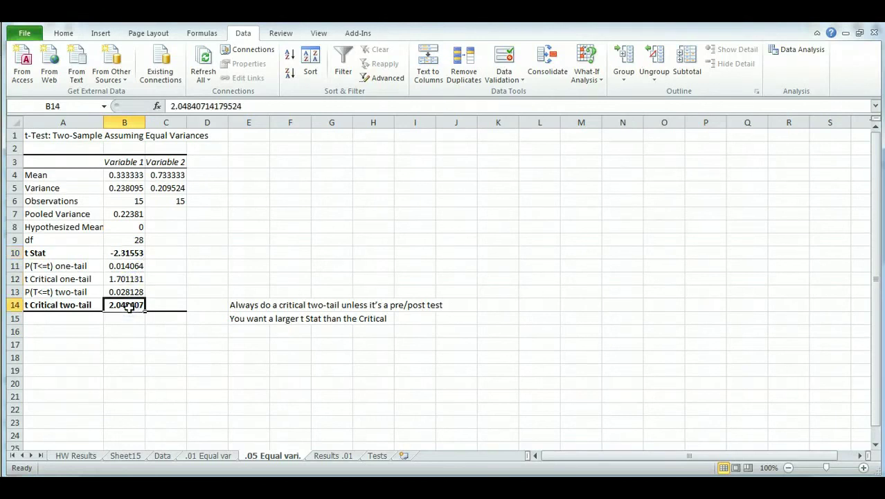
click(129, 253)
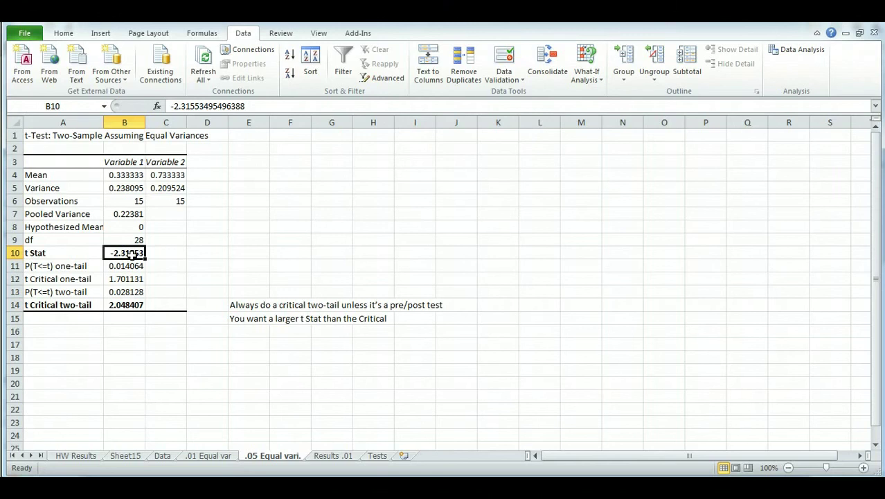
click(132, 278)
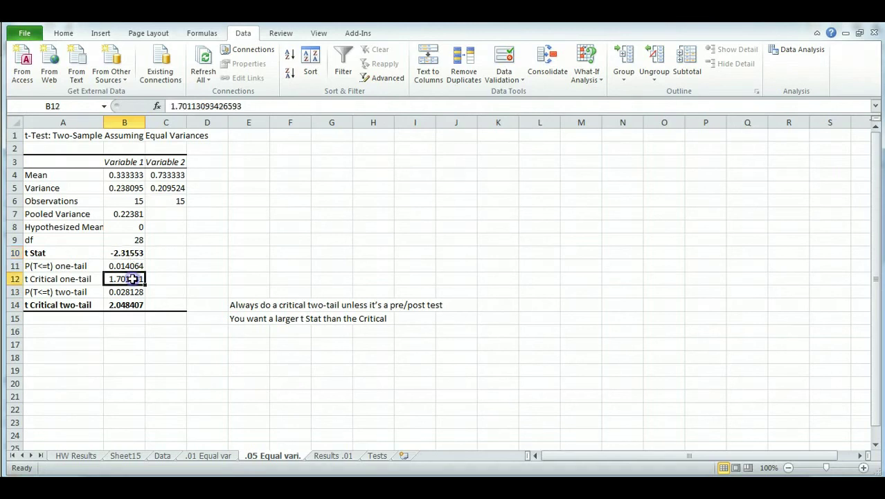
click(138, 306)
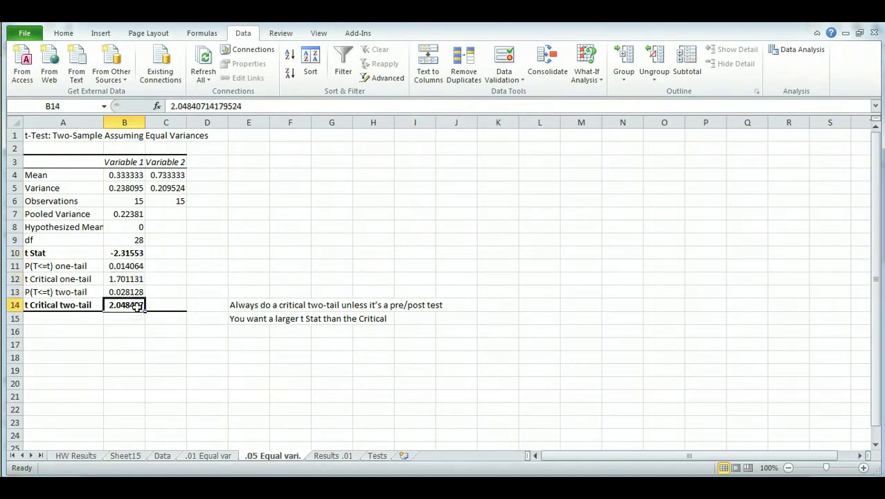
click(127, 252)
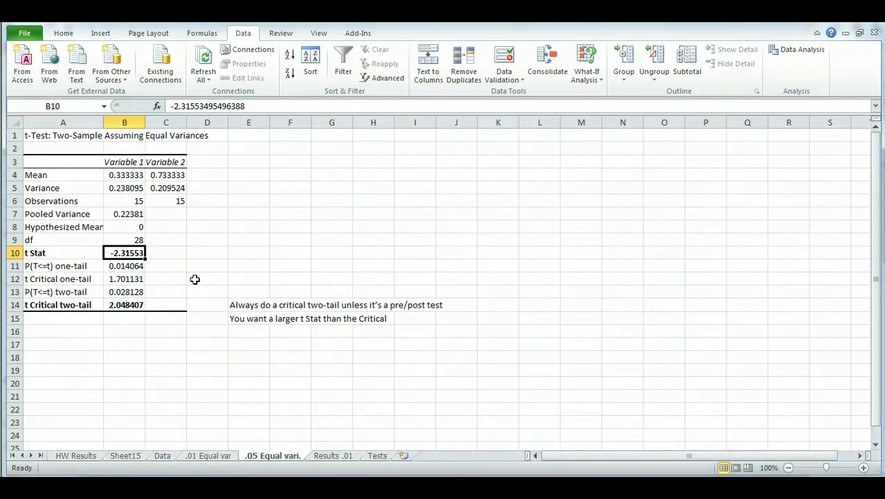
click(131, 279)
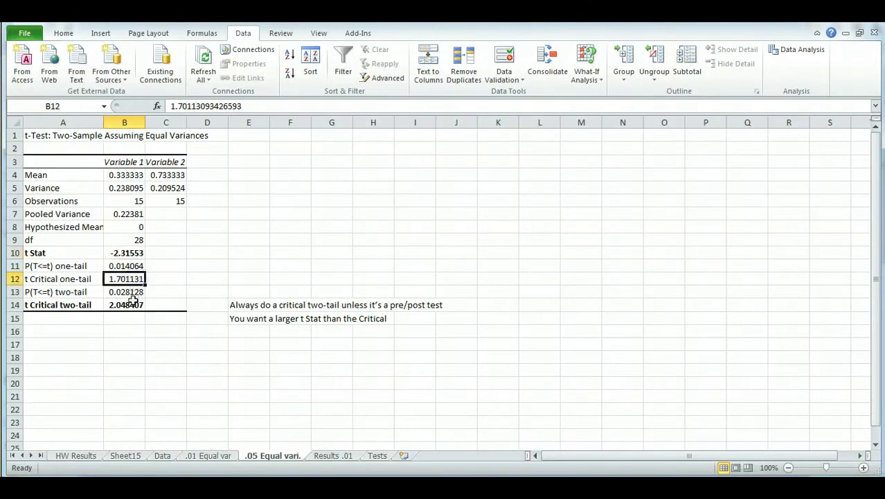
click(131, 306)
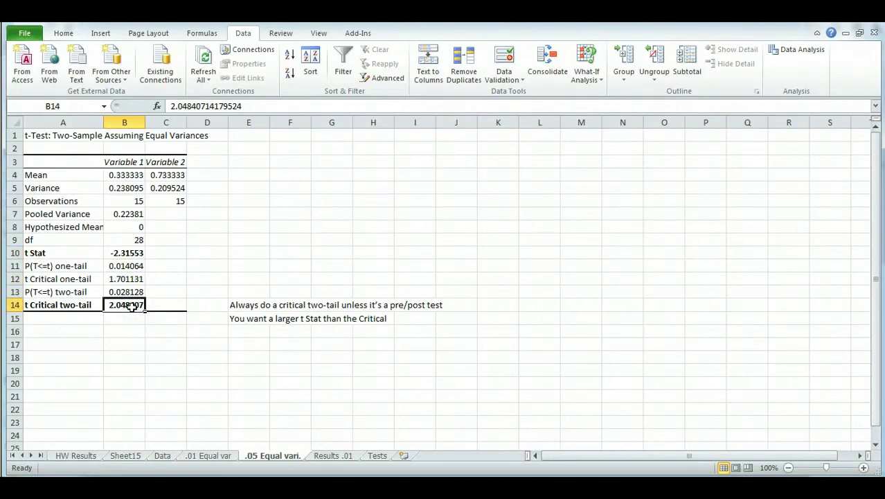